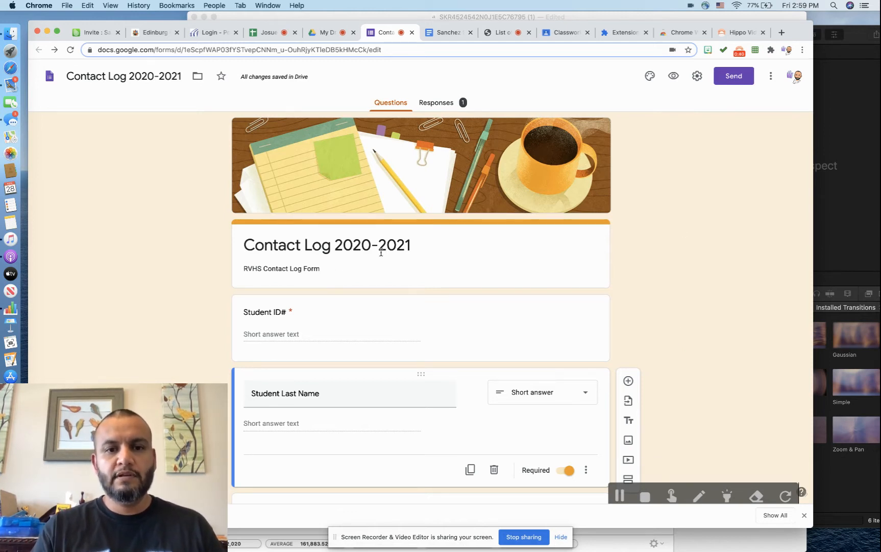
Compare the questions in the Contact Log 2020-2021 form with the columns of the teacher contact log spreadsheet.
scroll(436, 268, down, 4)
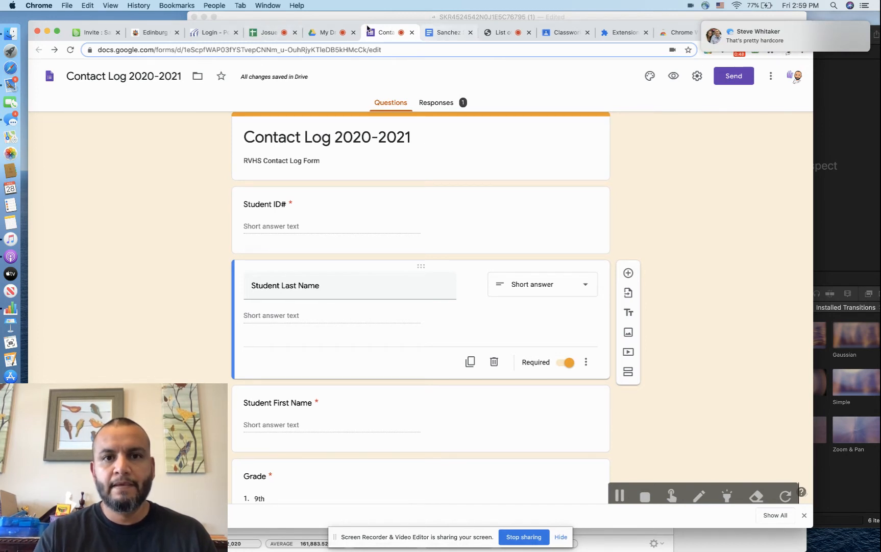
click(267, 33)
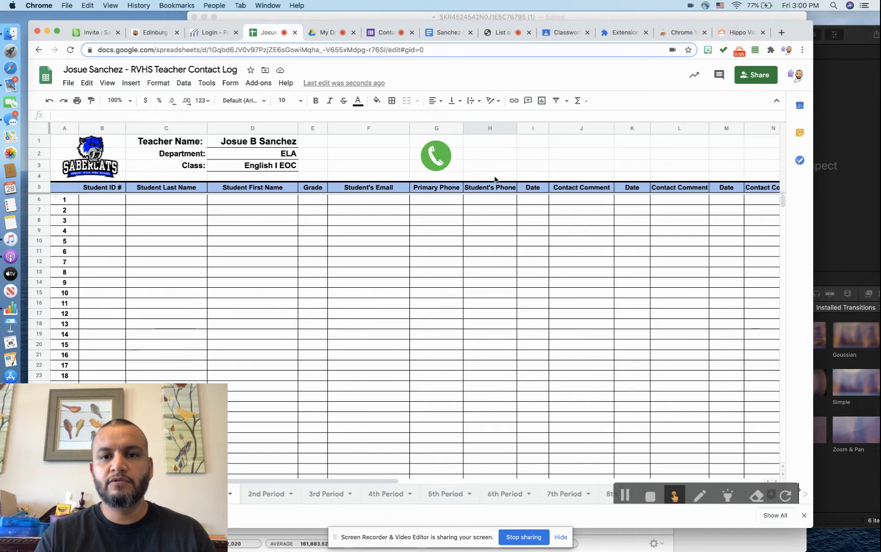
click(383, 34)
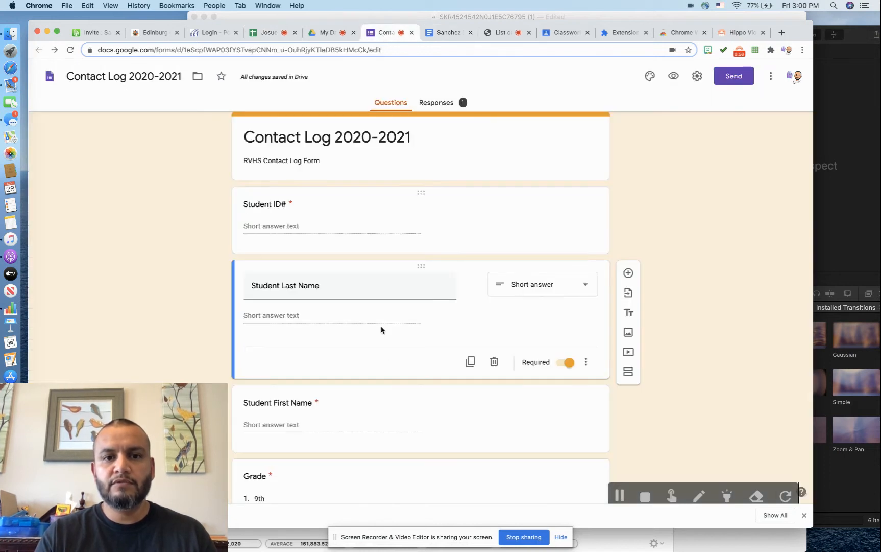
scroll(386, 353, down, 10)
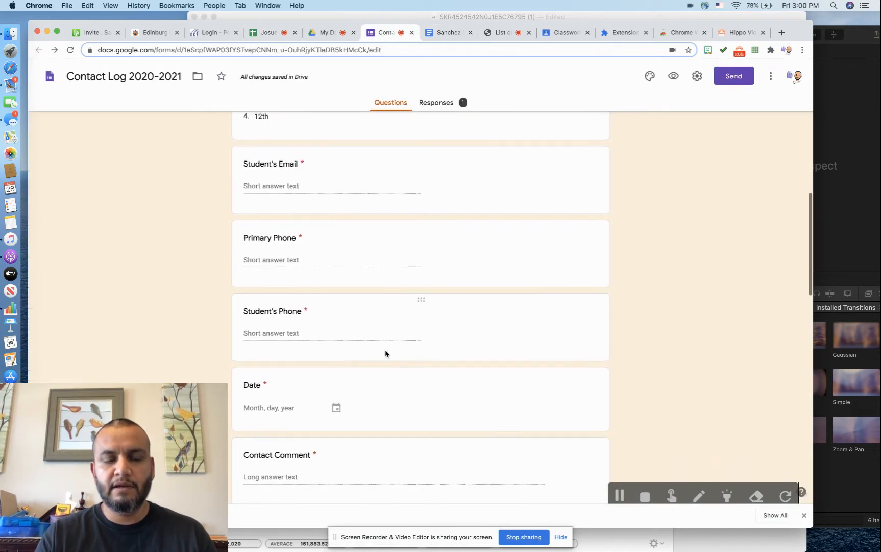
scroll(385, 353, up, 10)
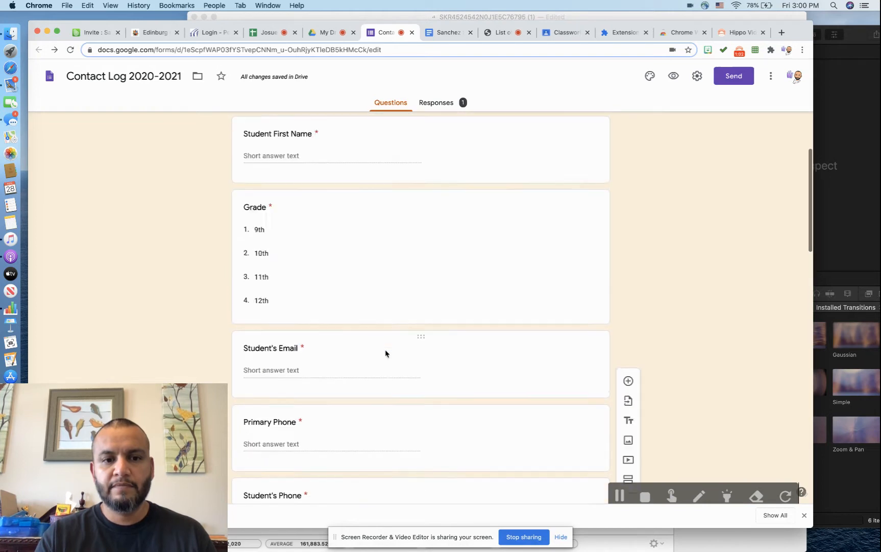
scroll(385, 353, down, 4)
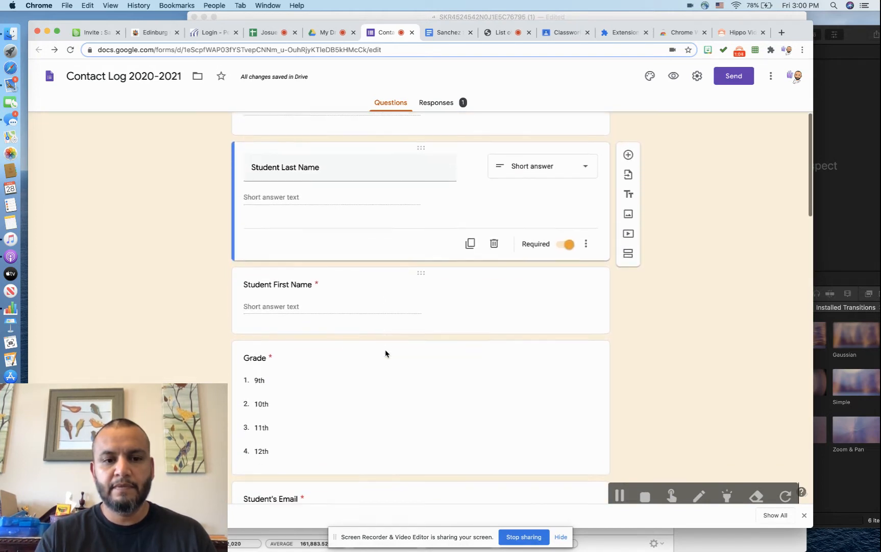
scroll(386, 354, up, 5)
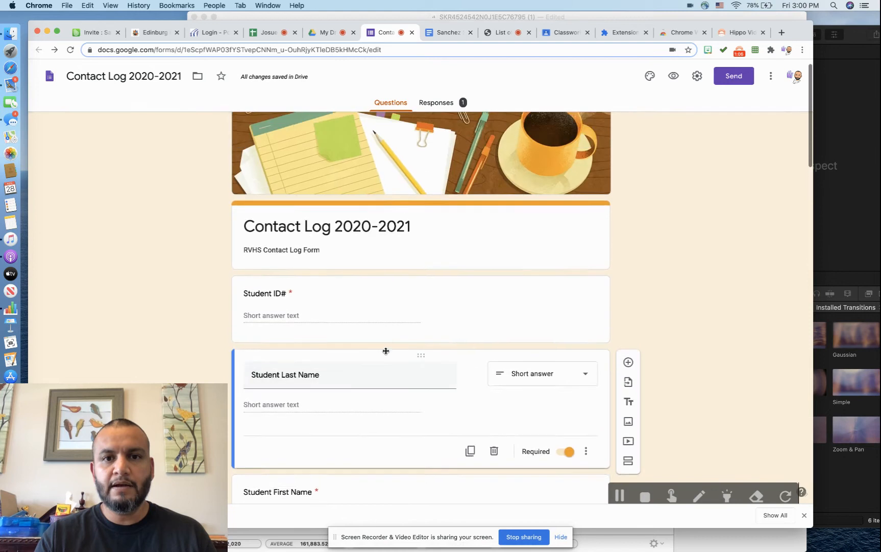
scroll(385, 354, down, 1)
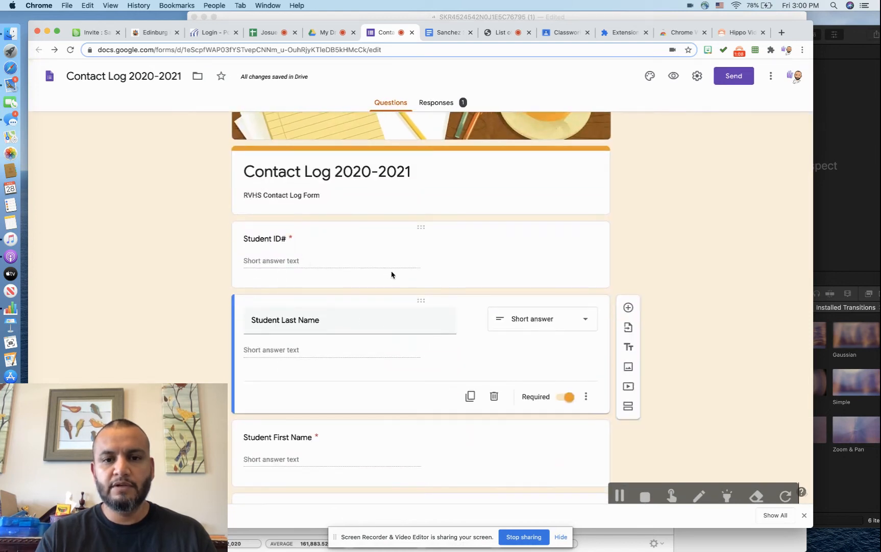
Examine the answer types available for the Student ID# question.
click(270, 260)
click(543, 251)
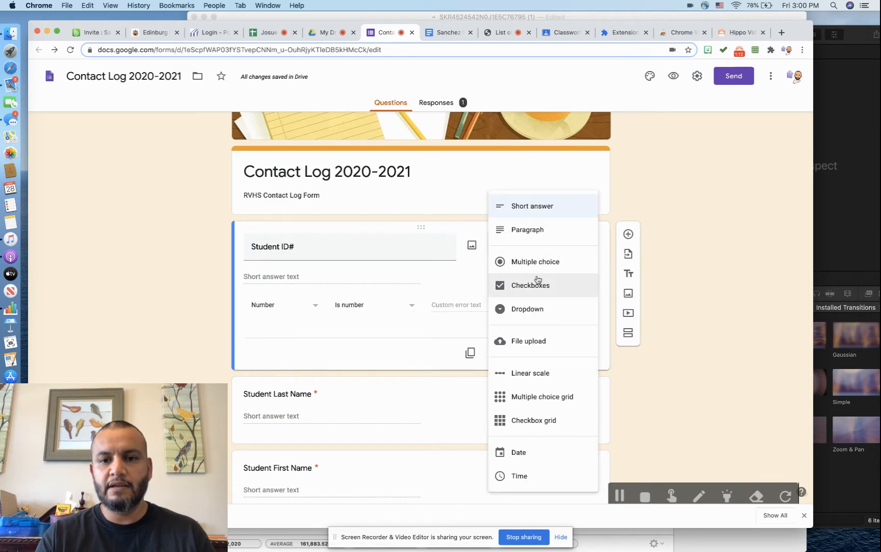
click(458, 236)
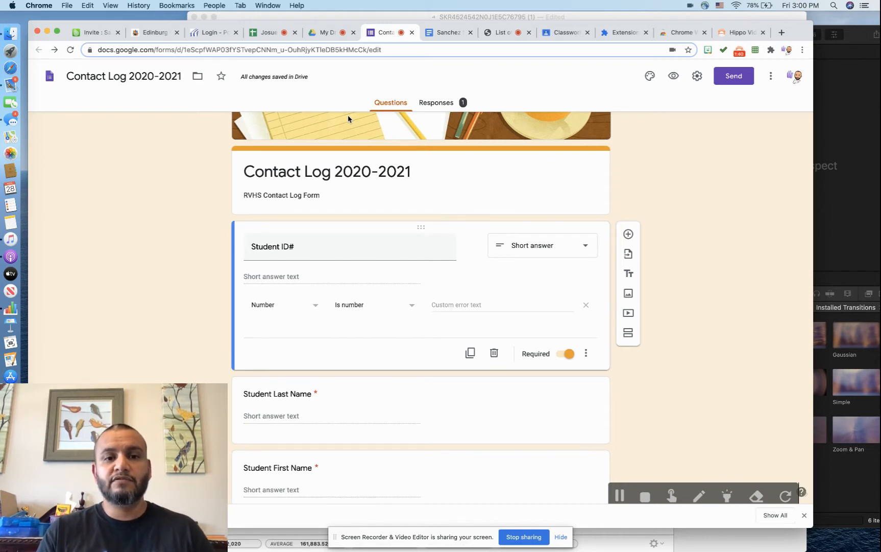
scroll(379, 200, down, 5)
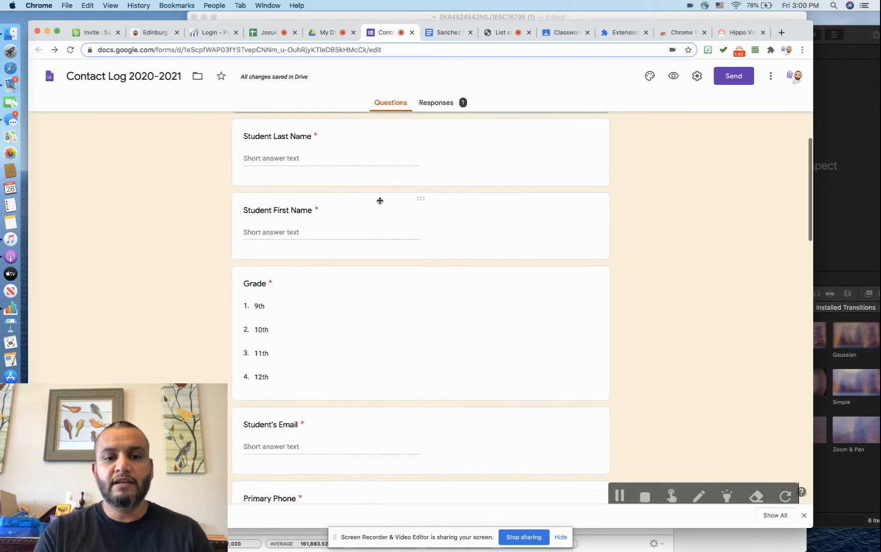
scroll(380, 199, up, 1)
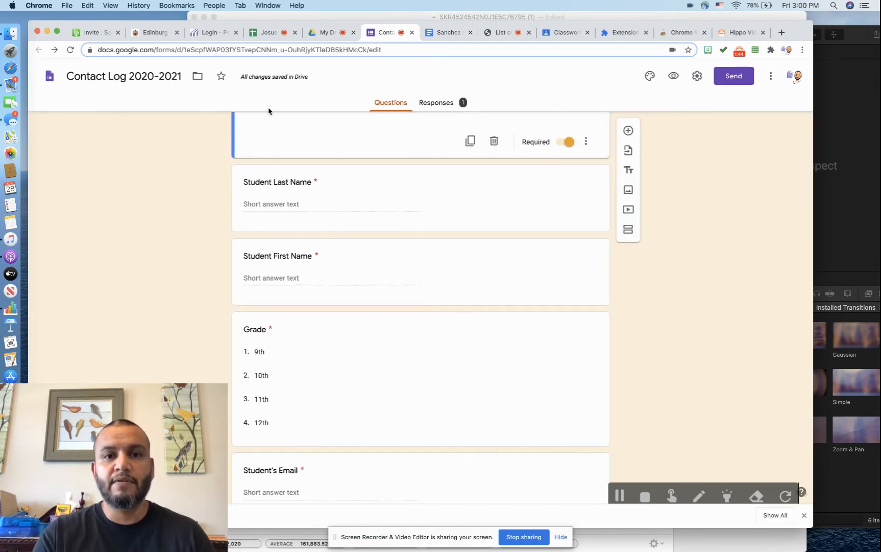
click(620, 496)
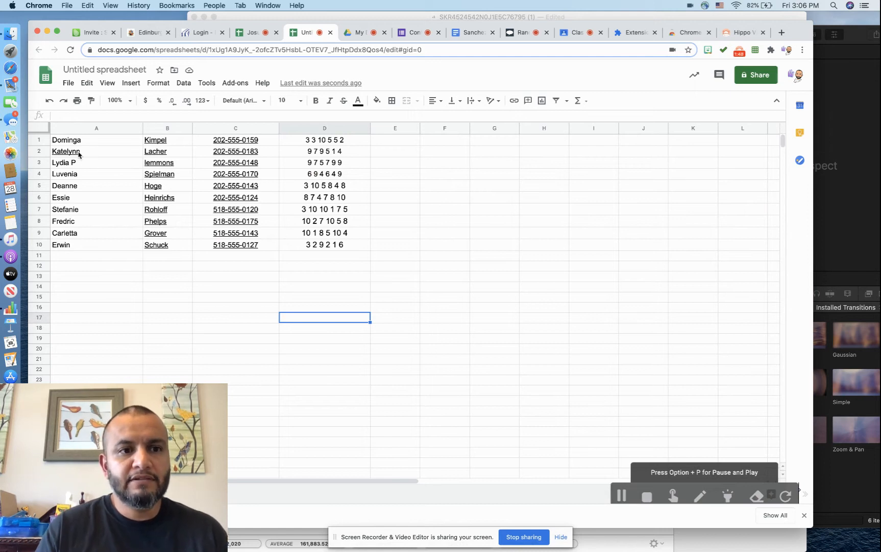
Return from the untitled spreadsheet to the contact log form and change the Student ID# question to the Dropdown type.
mouse_move(79, 153)
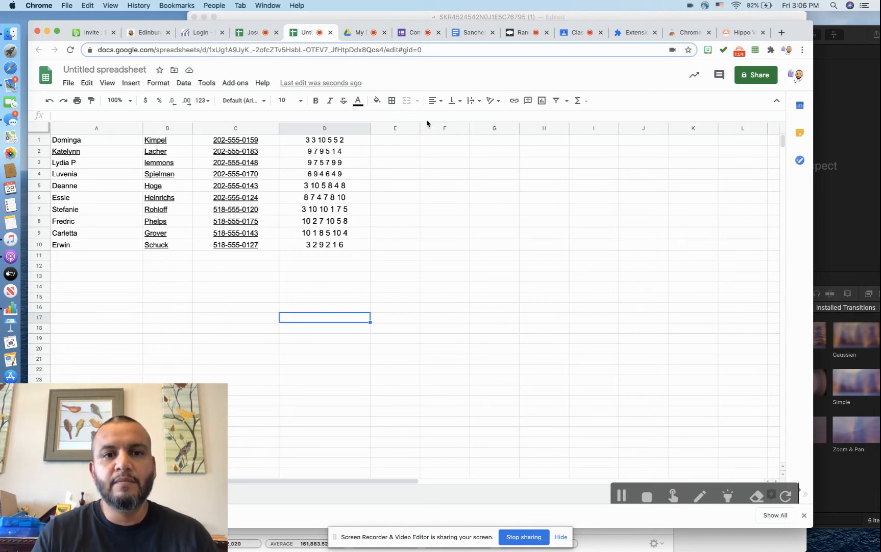
click(414, 30)
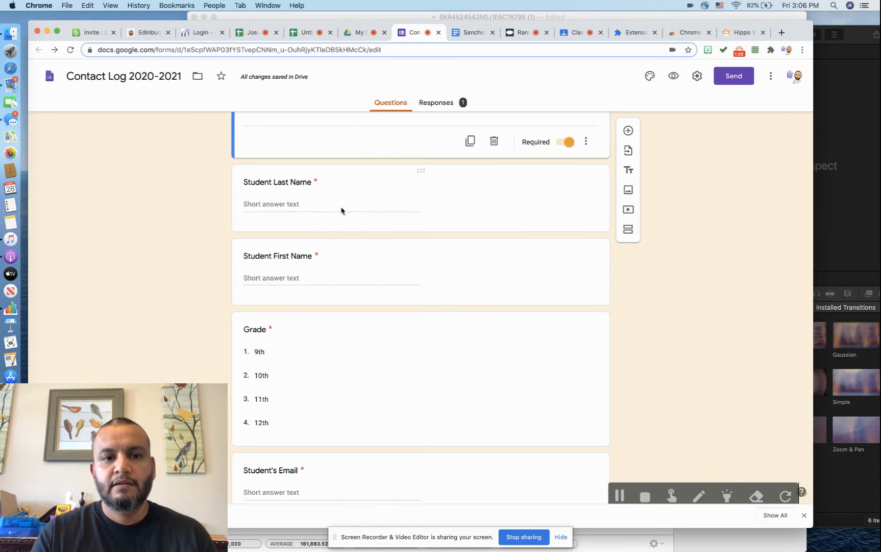
scroll(403, 287, down, 2)
scroll(404, 287, up, 4)
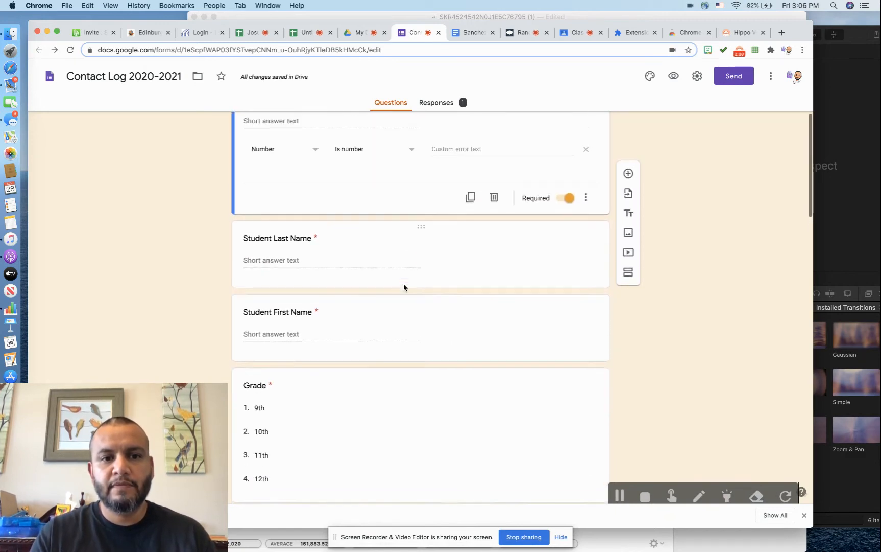
scroll(404, 287, up, 1)
scroll(331, 162, up, 2)
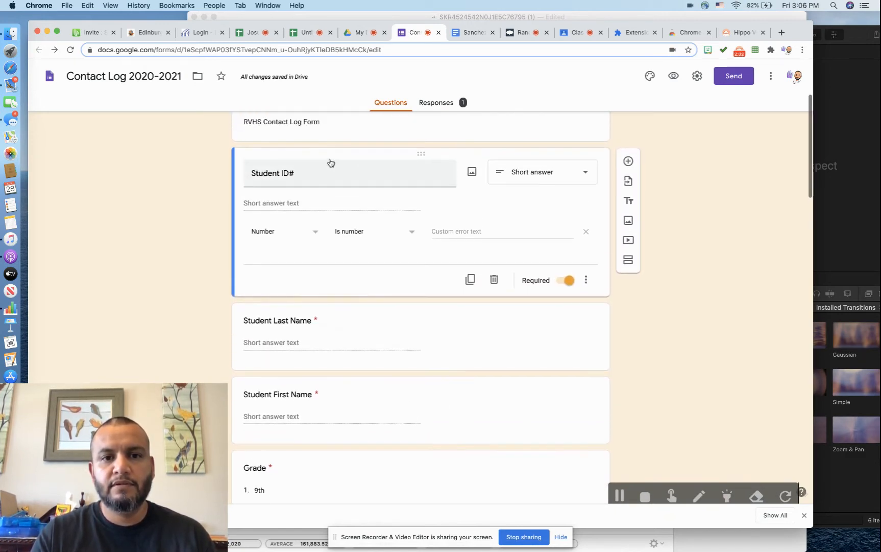
click(554, 175)
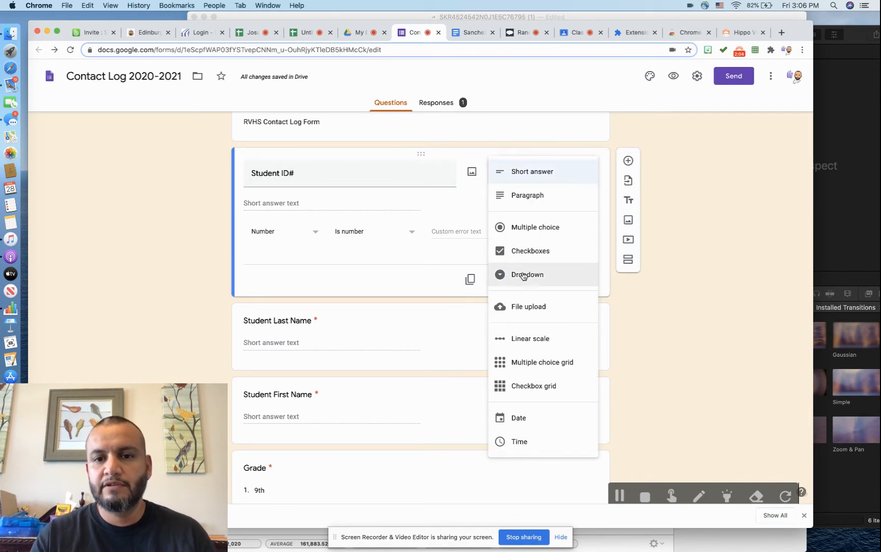
click(524, 276)
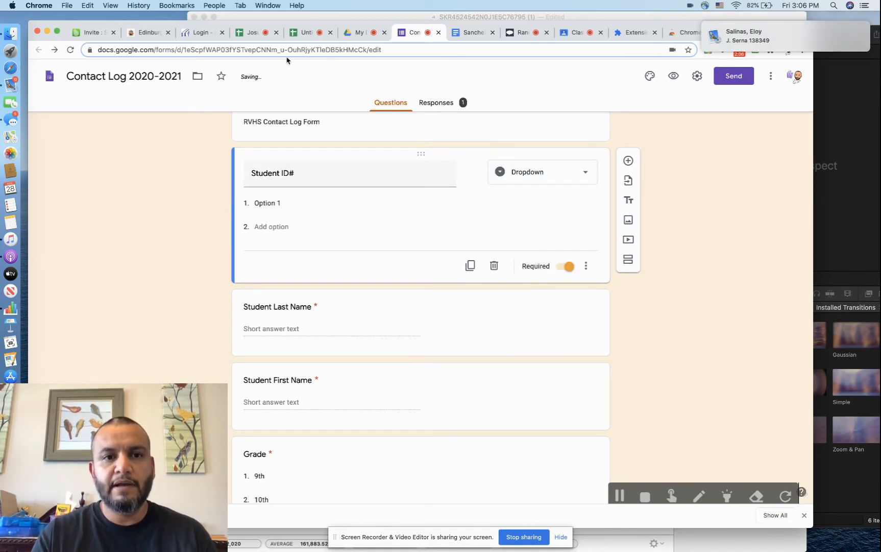
Copy the phone numbers in C1:C10 of the untitled spreadsheet and return to the contact log form.
click(295, 34)
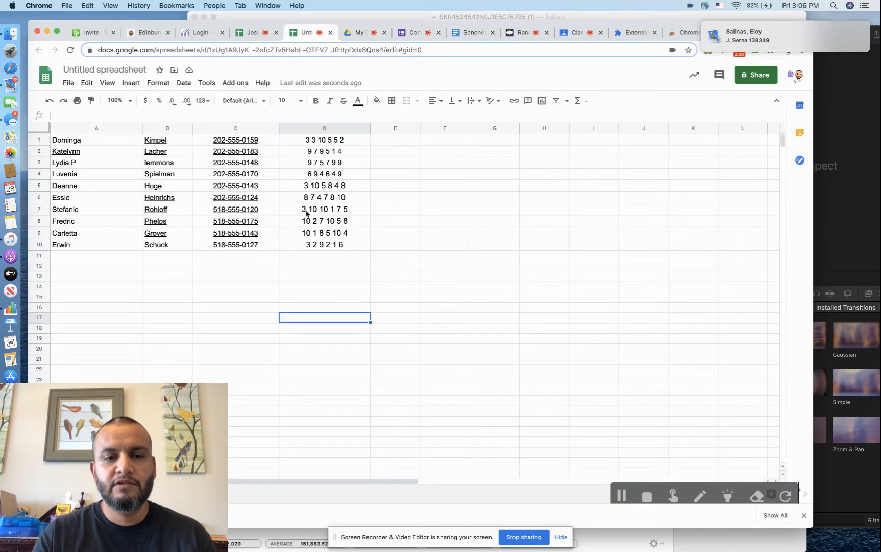
drag(269, 247, 233, 145)
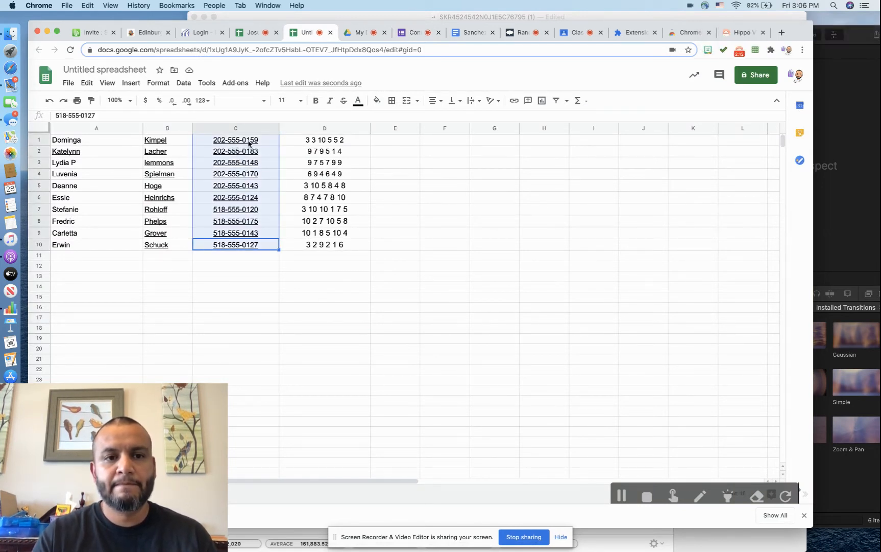
right_click(249, 143)
click(275, 118)
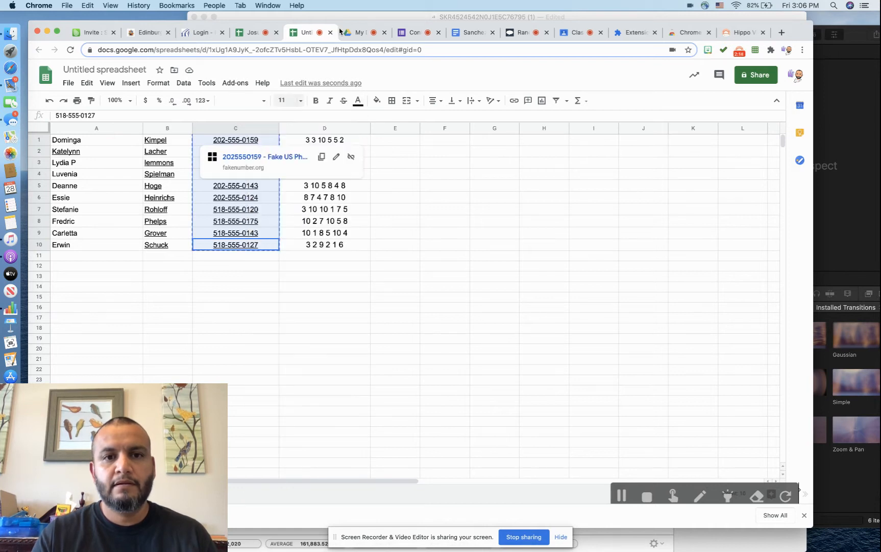
click(360, 31)
click(415, 32)
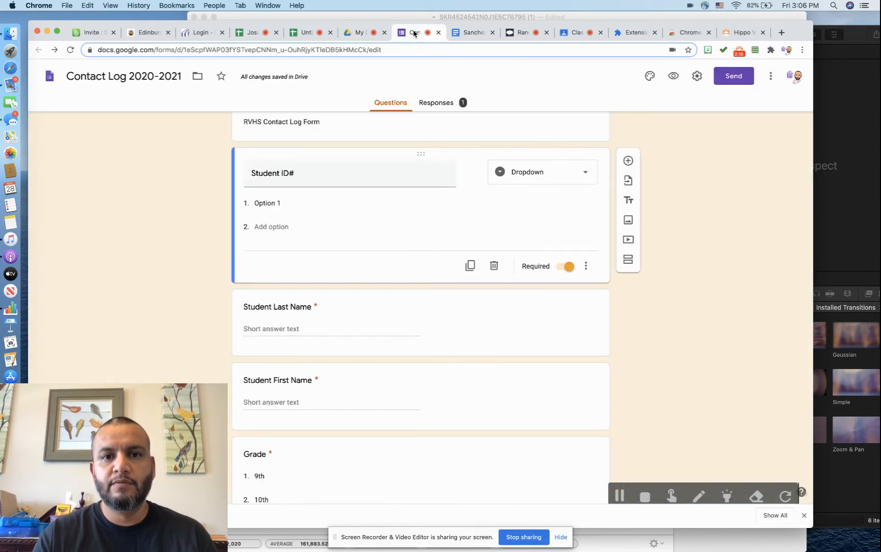
Try to fill the Student ID# dropdown with the copied list of phone numbers, and undo the pasted options.
right_click(277, 203)
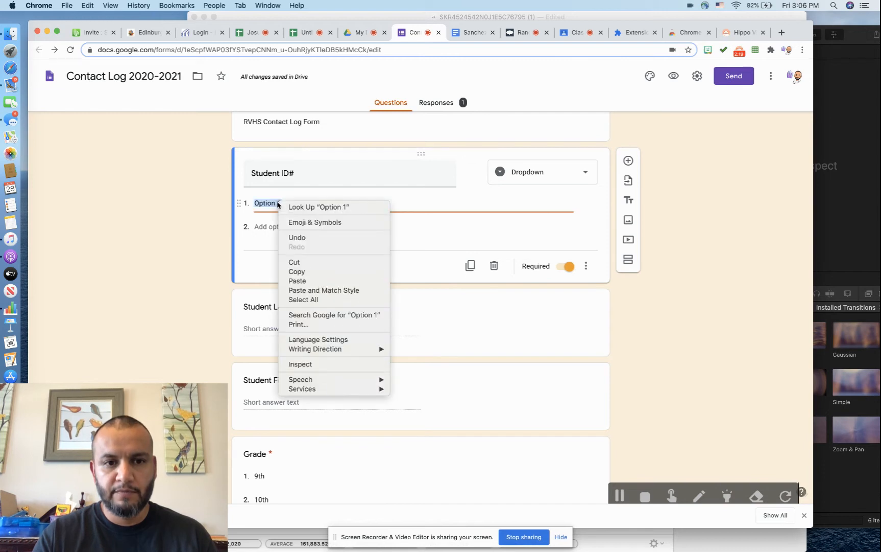
click(307, 280)
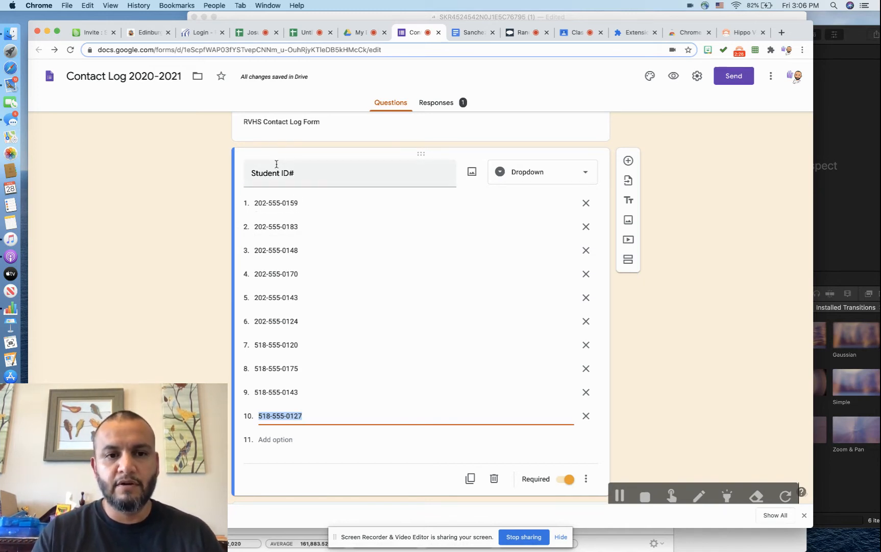
click(771, 76)
click(742, 102)
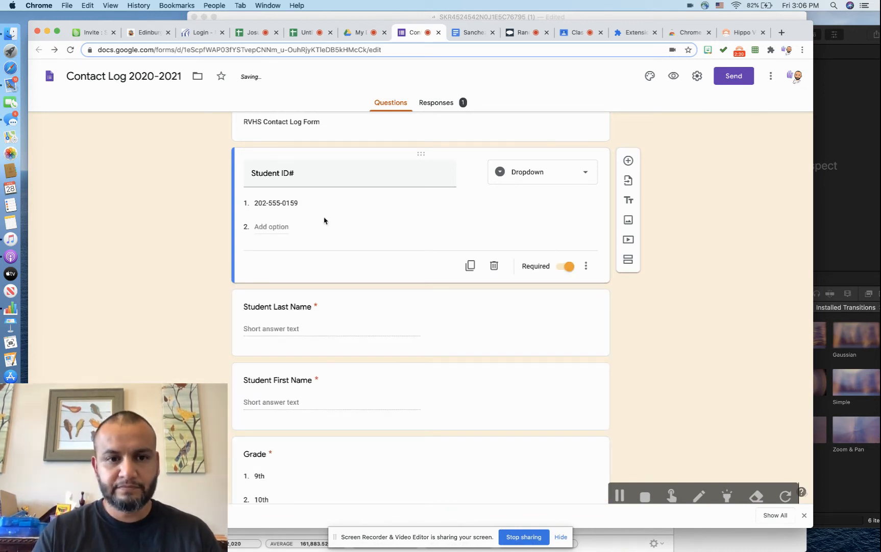
Change the Primary Phone question to the Dropdown type and paste the copied phone numbers as its options.
scroll(287, 309, down, 2)
scroll(288, 310, down, 10)
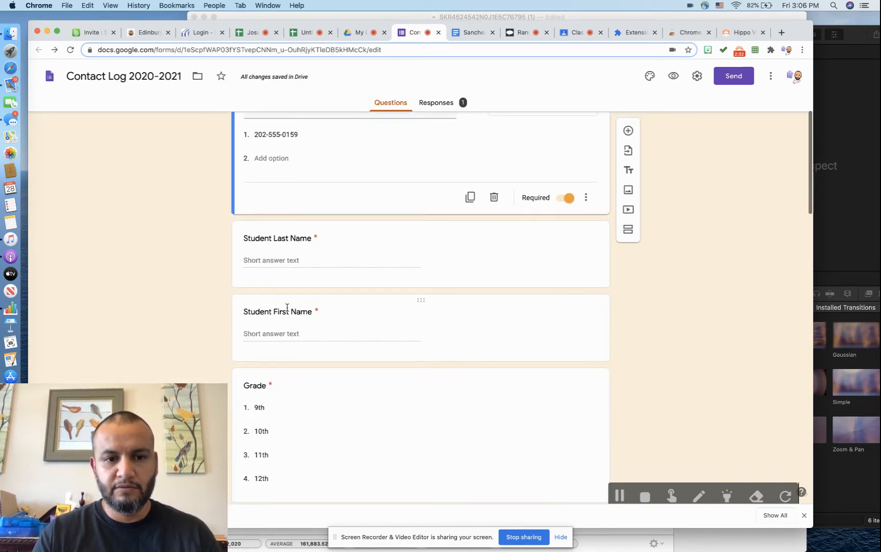
scroll(288, 310, down, 1)
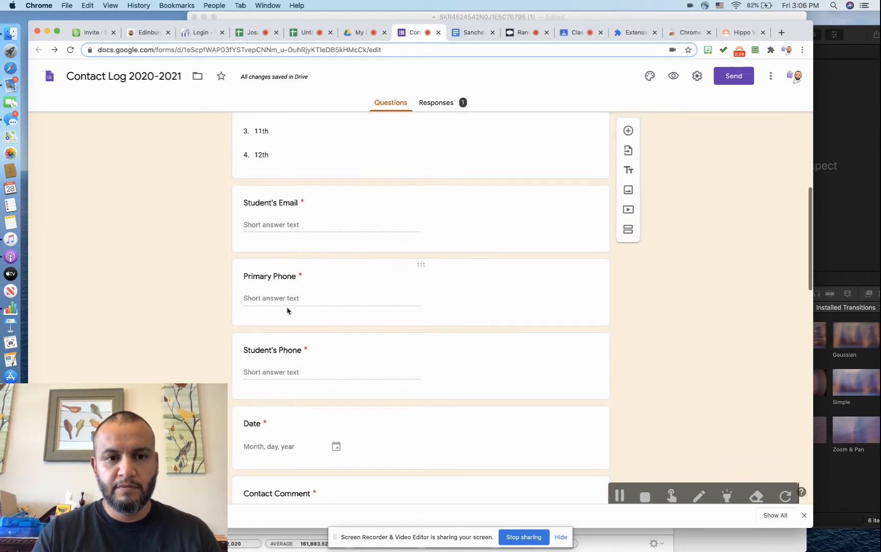
click(281, 297)
click(531, 222)
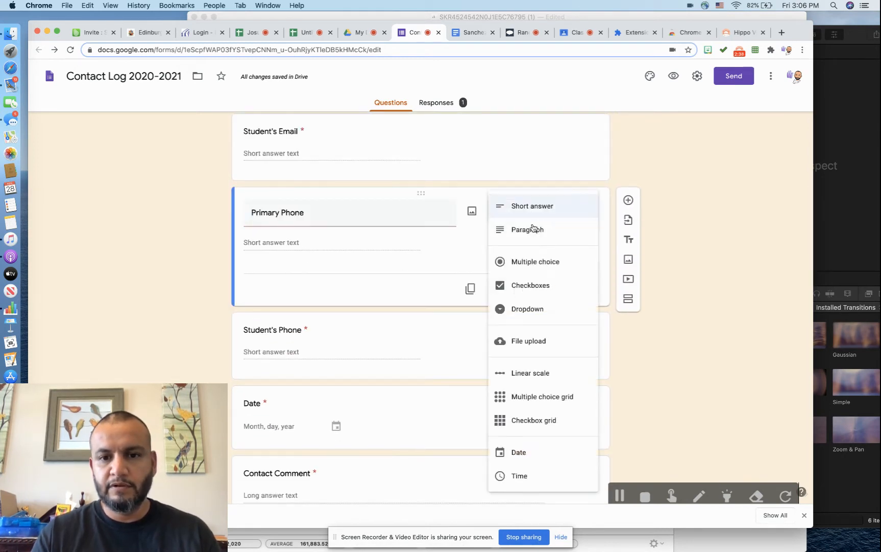
click(525, 308)
right_click(274, 242)
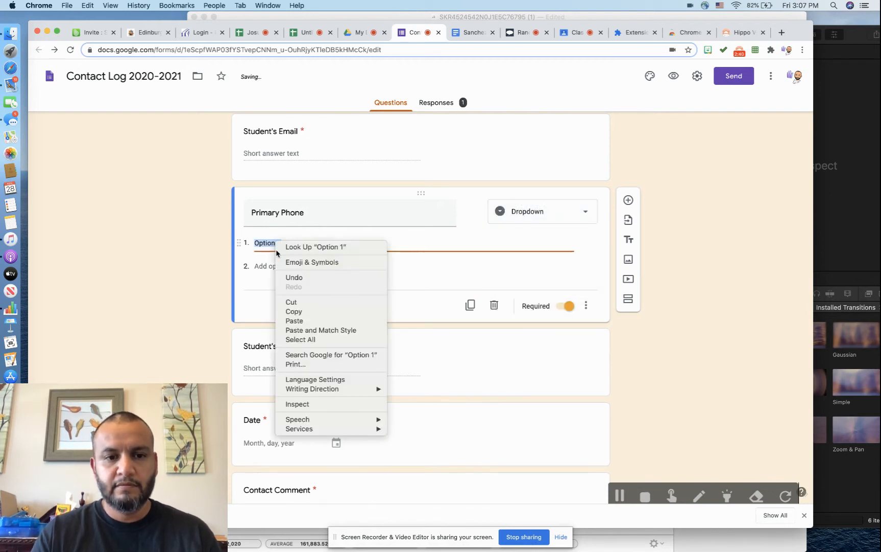
click(305, 320)
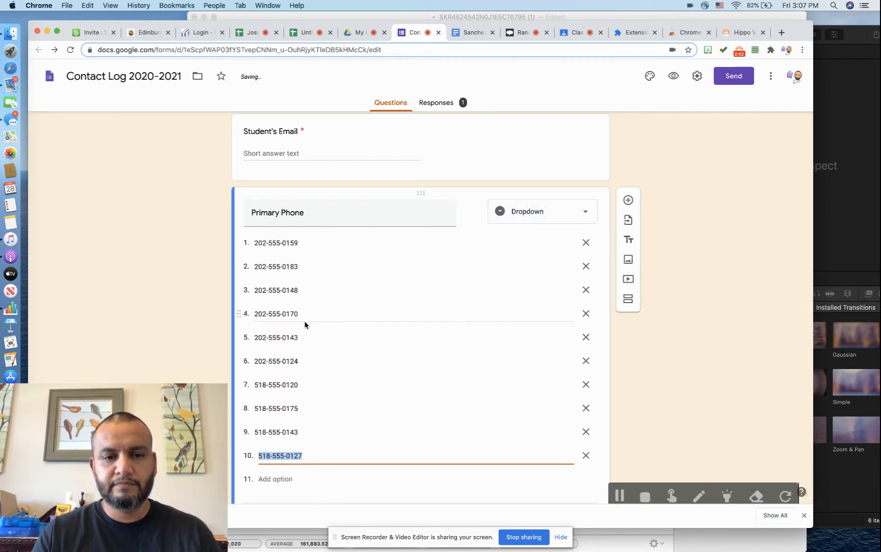
Change the Student's Email question to the Dropdown type and paste the copied phone numbers as its options.
scroll(303, 278, up, 5)
scroll(303, 278, up, 3)
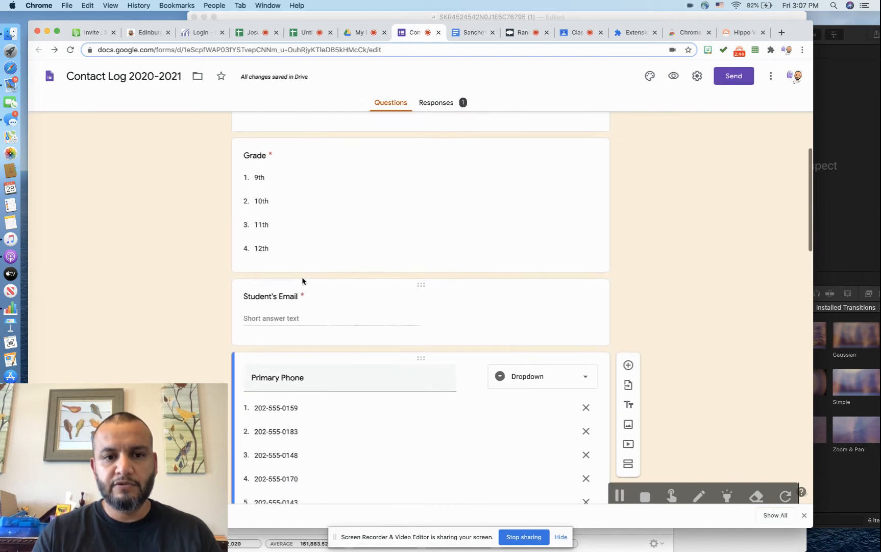
click(296, 356)
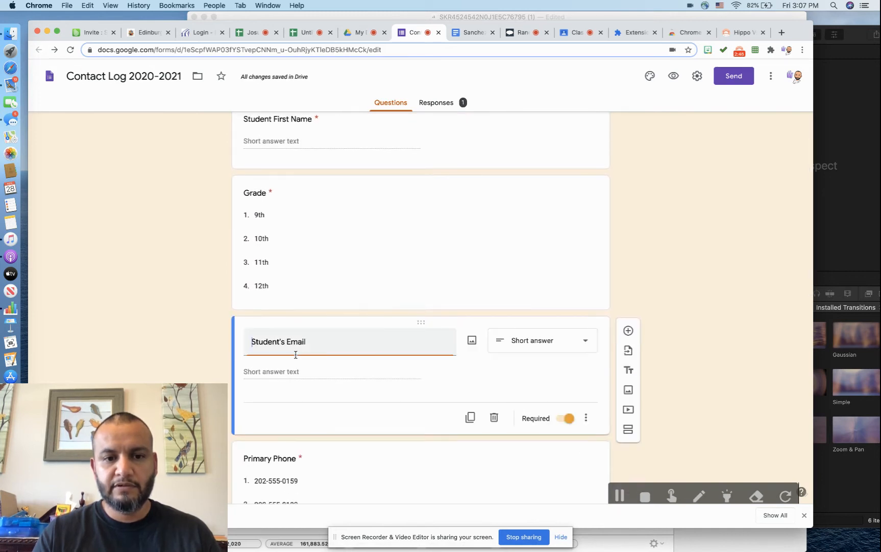
click(526, 341)
click(527, 309)
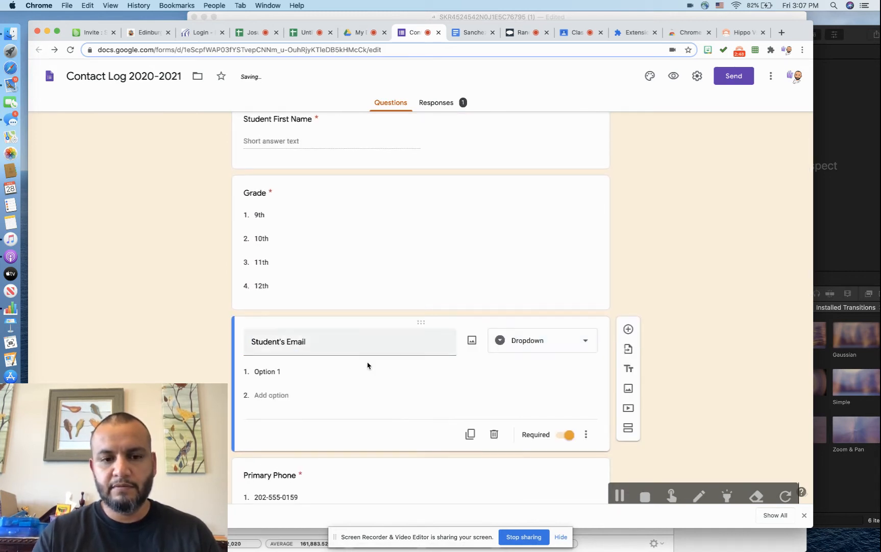
right_click(306, 372)
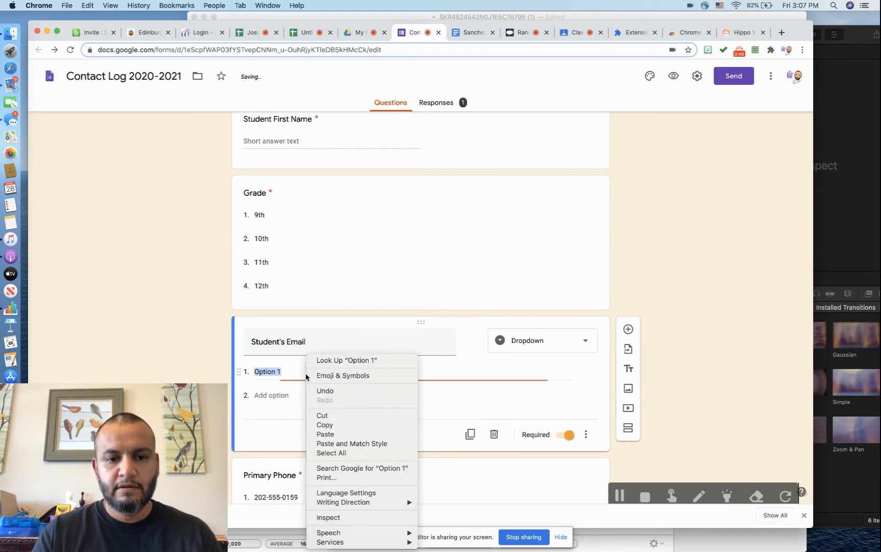
click(332, 434)
Clear the phone number from the first option of the Student ID# dropdown.
scroll(202, 376, up, 4)
scroll(202, 377, up, 10)
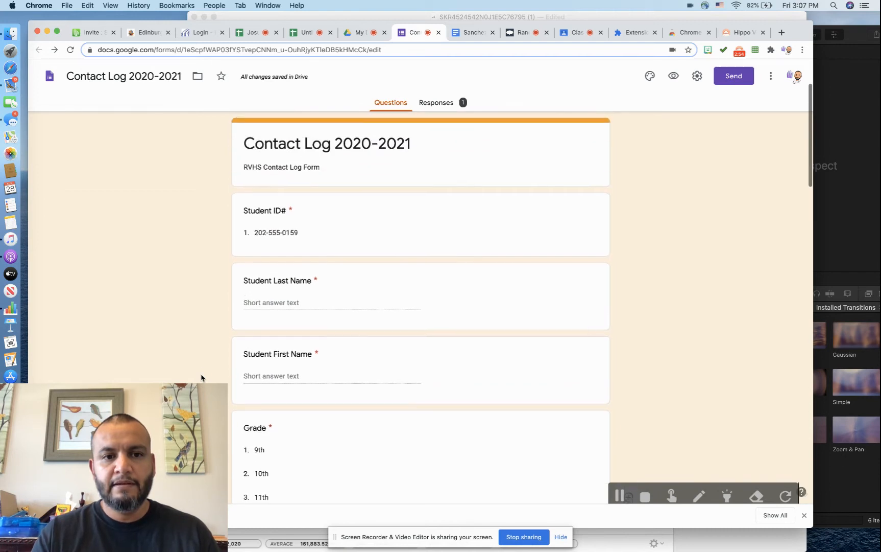
click(301, 230)
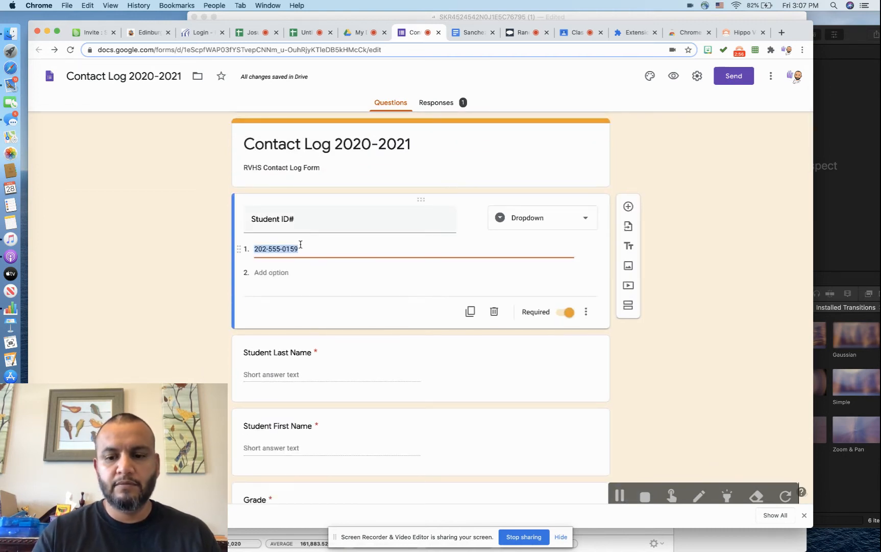
key(BackSpace)
Copy the student ID numbers in D1:D10 of the untitled spreadsheet.
click(301, 37)
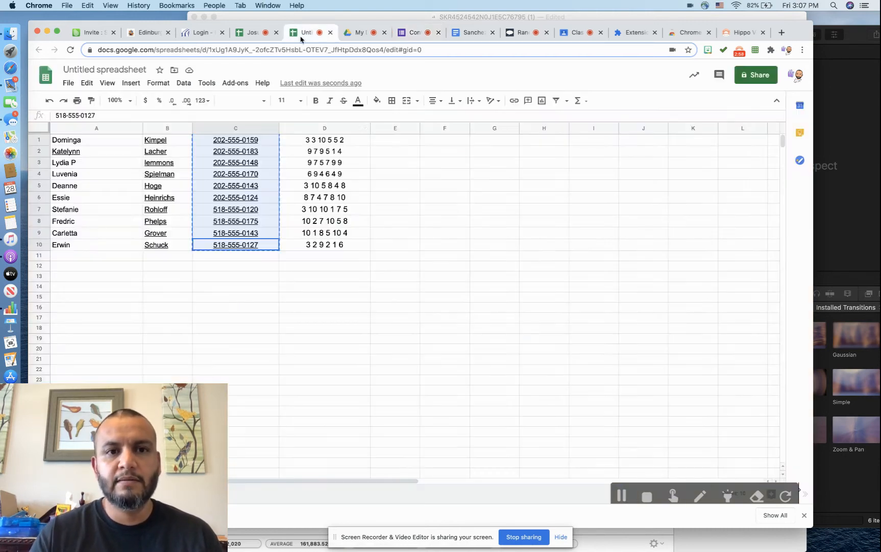
click(347, 247)
drag(346, 249, 312, 141)
right_click(311, 142)
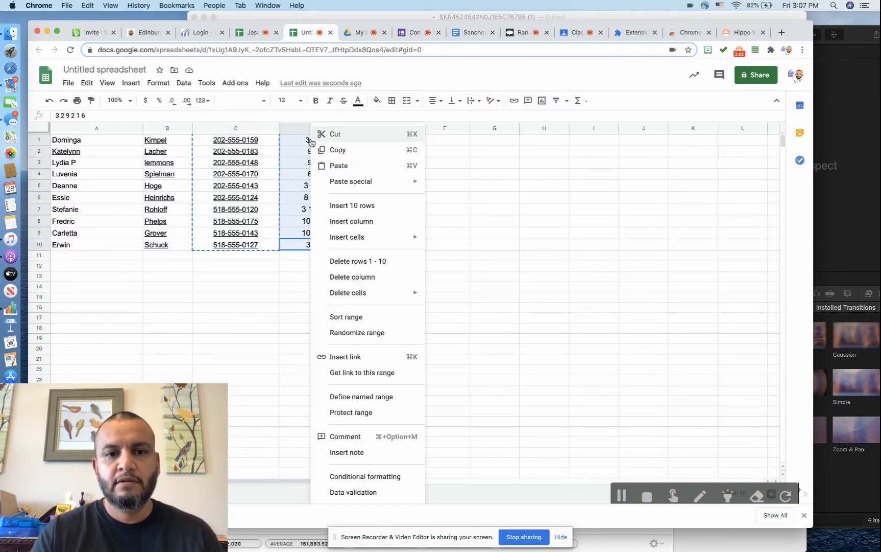
click(337, 150)
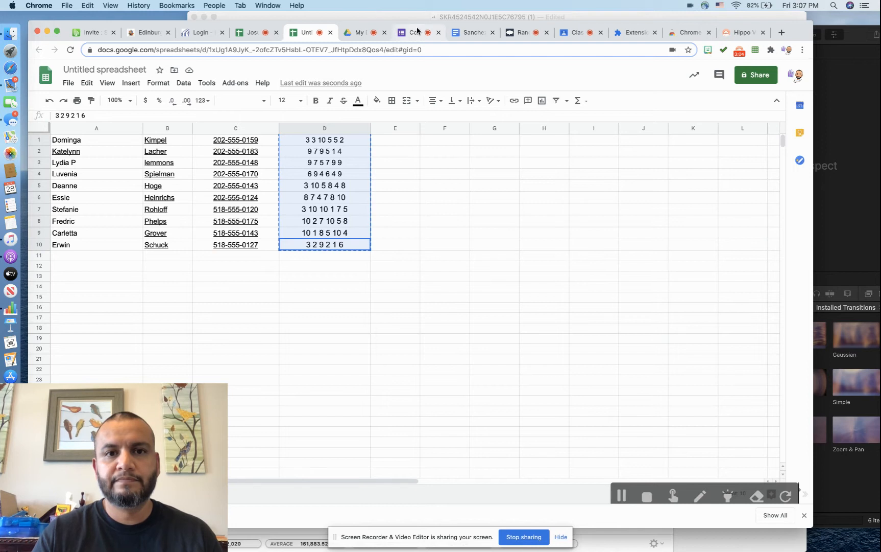
Return to the contact log form and paste the copied ID numbers into the Student ID# dropdown's options.
click(417, 32)
right_click(297, 247)
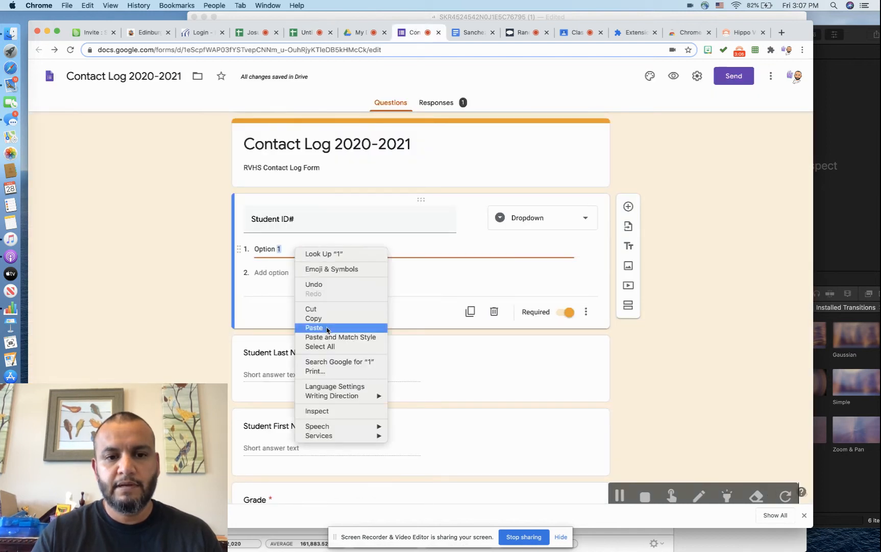
click(327, 328)
Remove the leftover word "Option" from the start of the first Student ID# option, leaving only the ID number.
triple_click(277, 249)
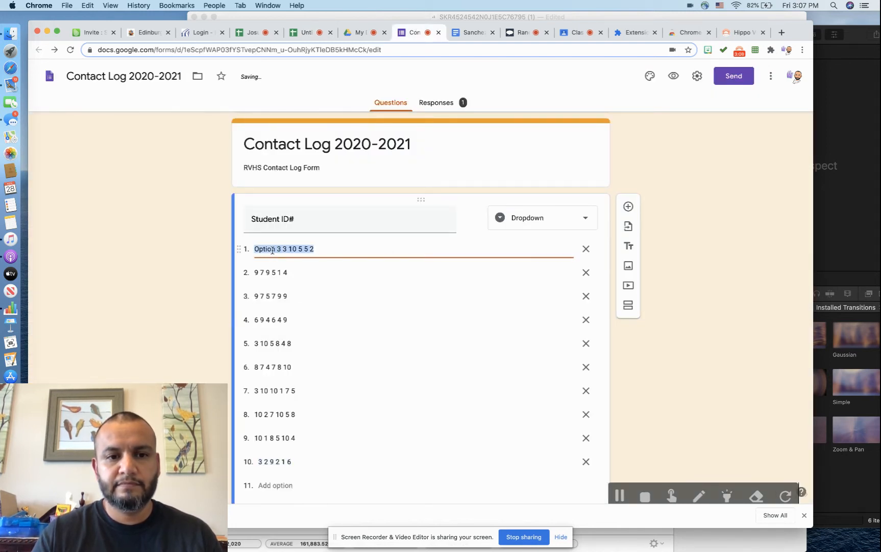
key(Left)
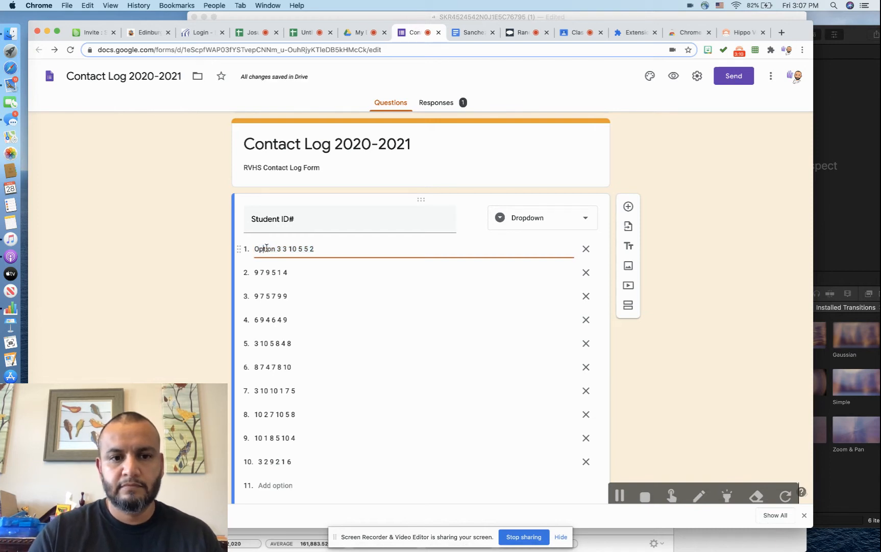
key(Delete)
key(Delete)
key(Delete)
key(Delete)
key(Delete)
key(Delete)
key(Delete)
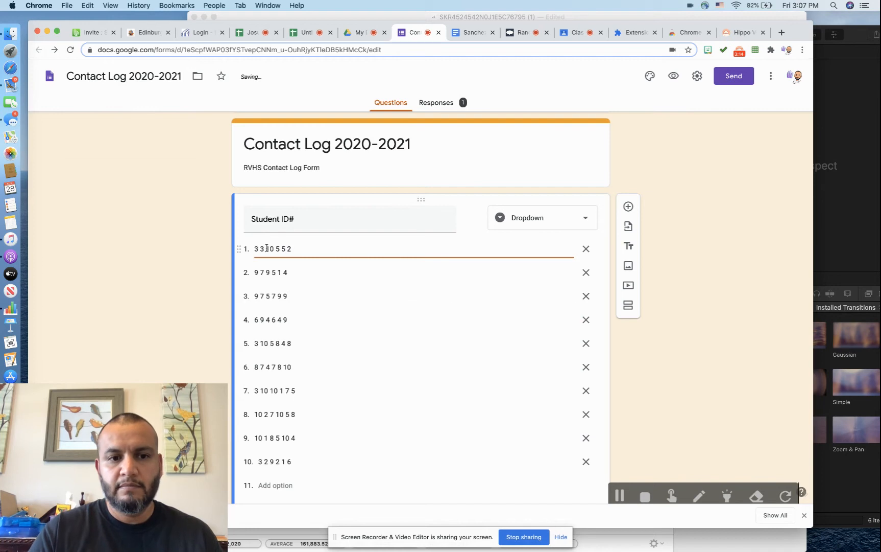
Change the Student Last Name question from short answer to the Dropdown type.
scroll(456, 315, down, 7)
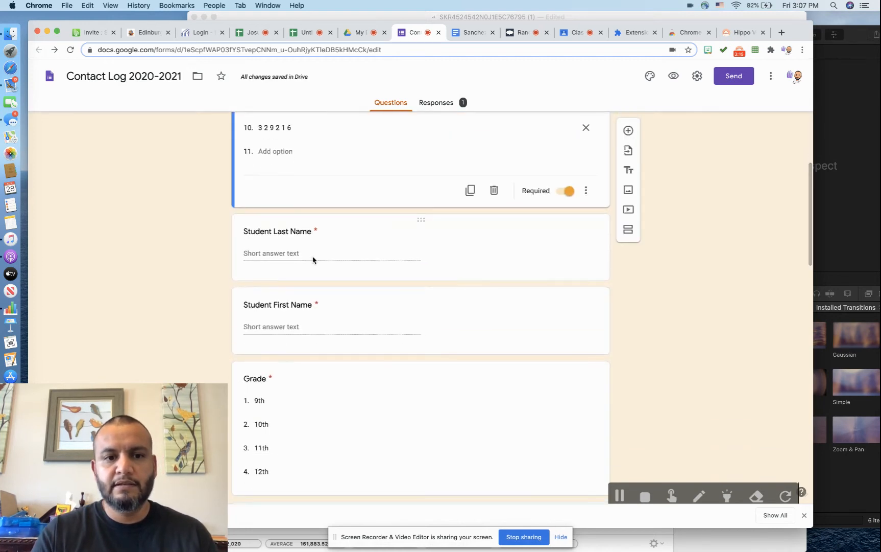
click(316, 262)
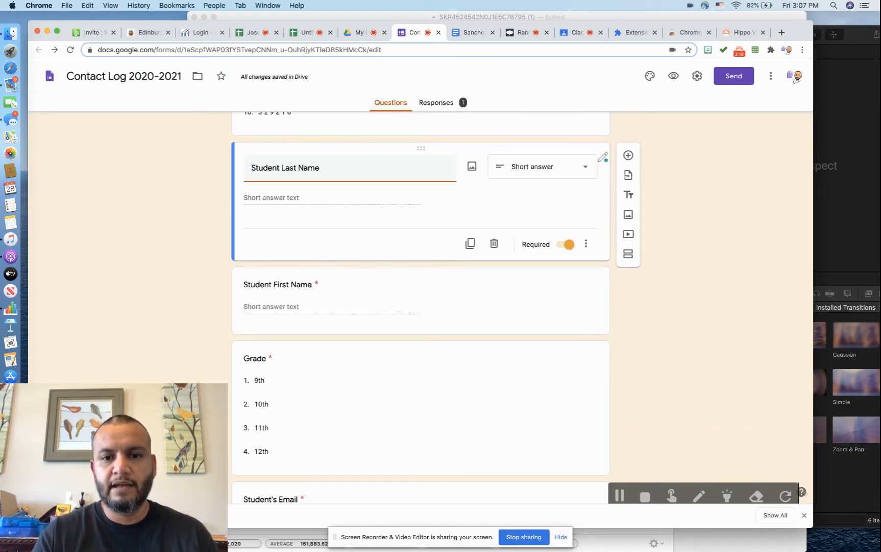
click(564, 170)
click(526, 273)
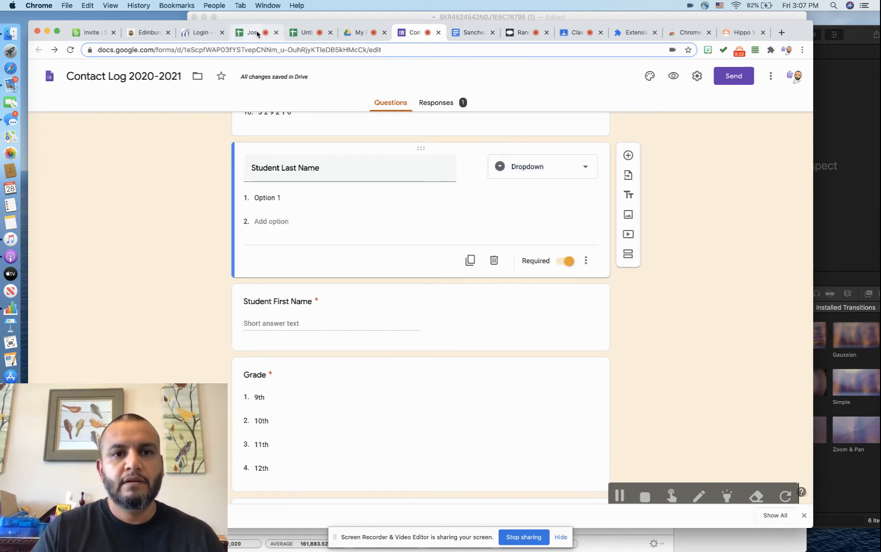
Copy the last names in B2:B10 of the untitled spreadsheet.
click(306, 32)
mouse_move(162, 248)
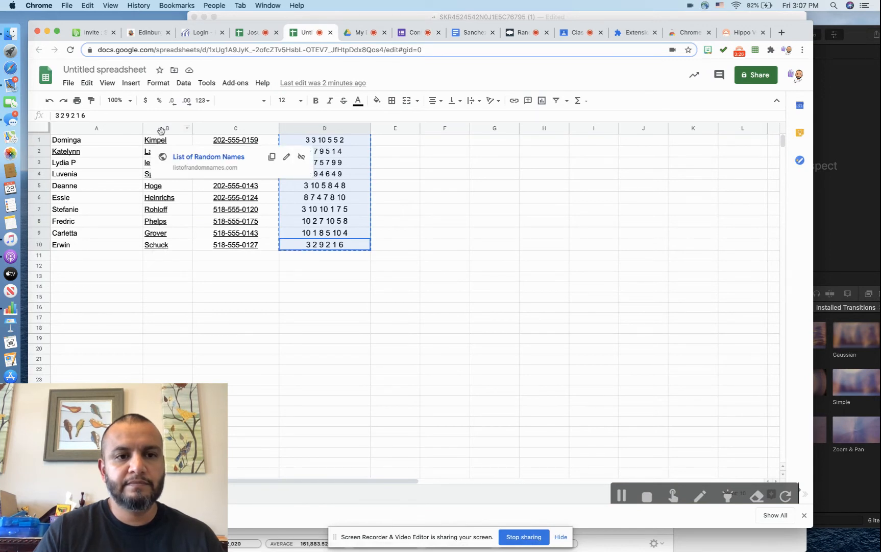
scroll(180, 250, down, 3)
scroll(179, 250, up, 2)
drag(176, 238, 153, 142)
right_click(159, 144)
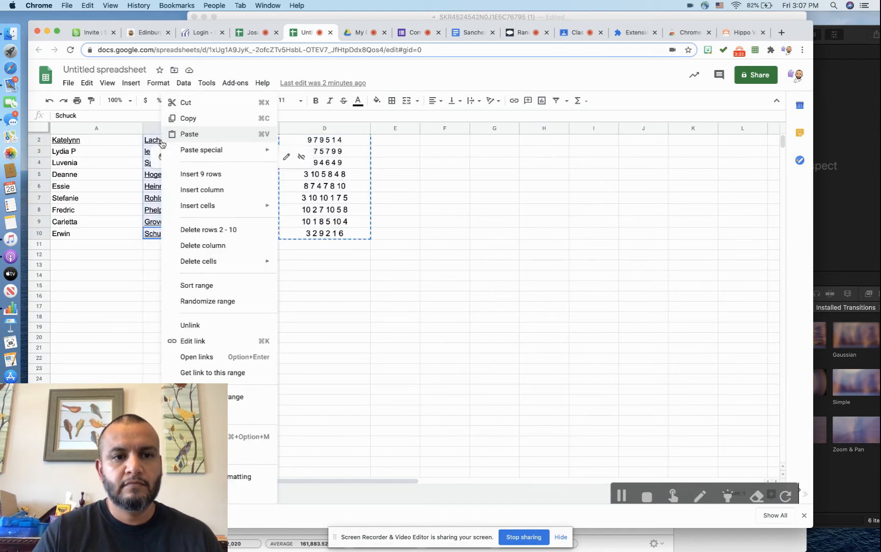
click(185, 118)
Return to the contact log form and paste the copied last names as the Student Last Name dropdown's options.
click(401, 32)
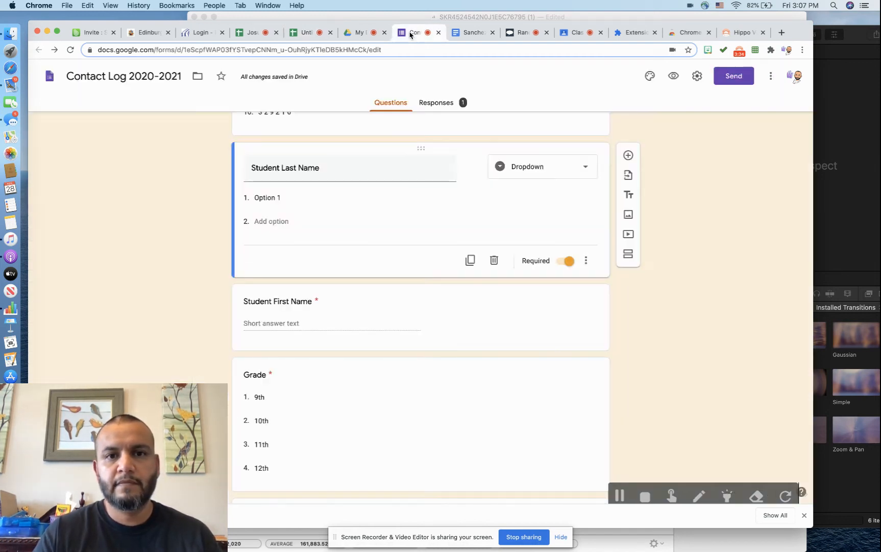
right_click(292, 195)
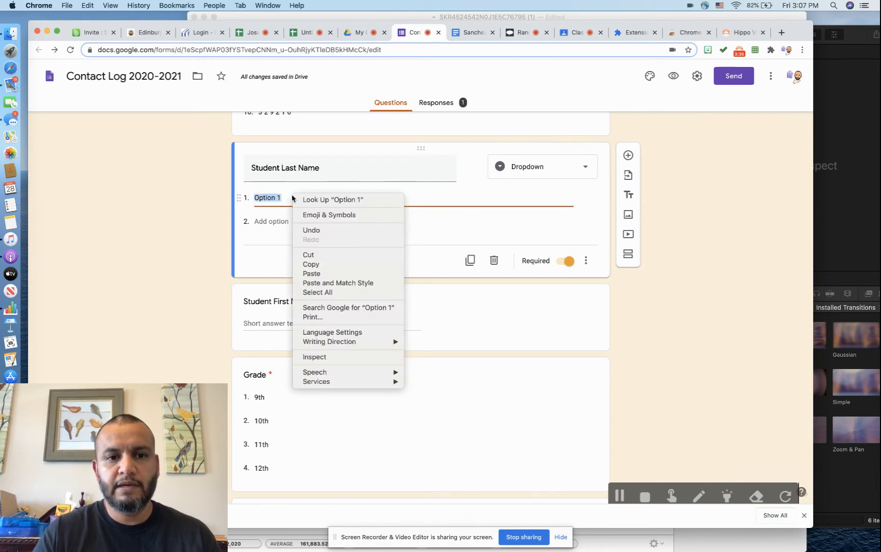
click(325, 275)
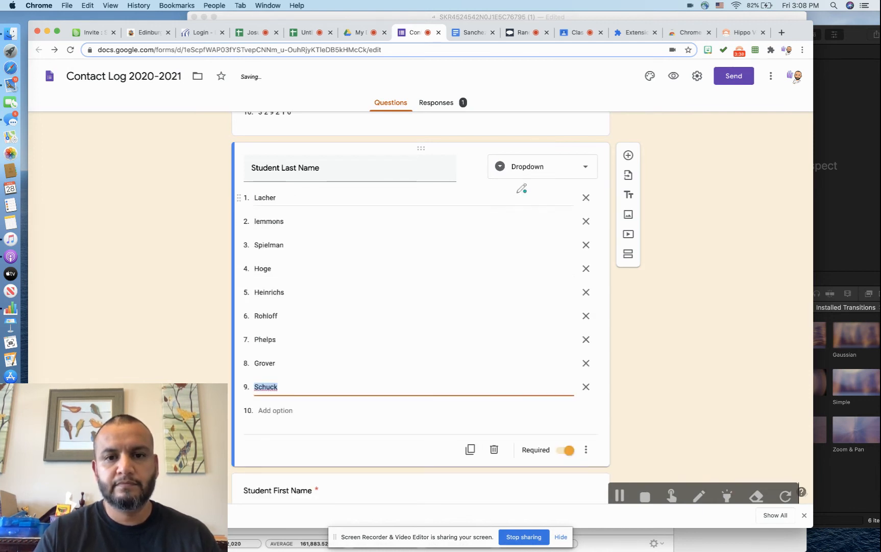
Change the Student First Name question from short answer to the Dropdown type.
scroll(704, 271, down, 2)
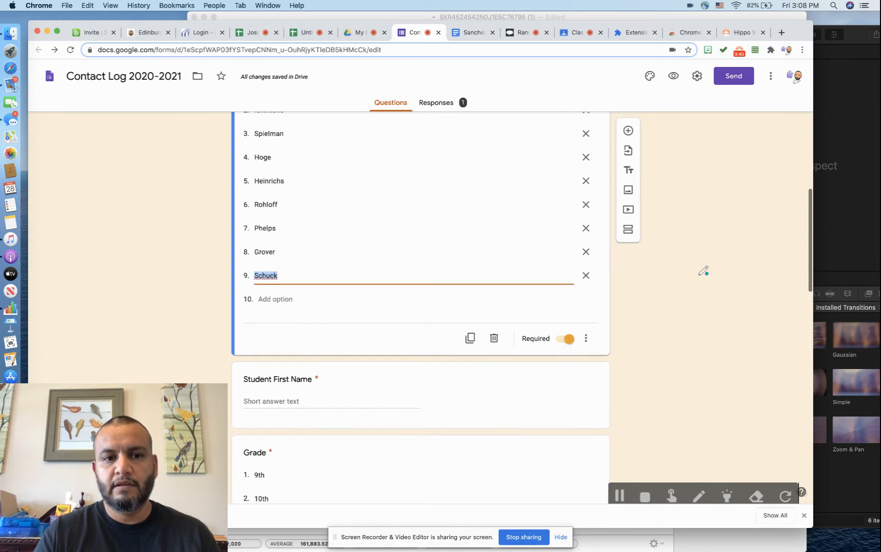
scroll(545, 404, down, 1)
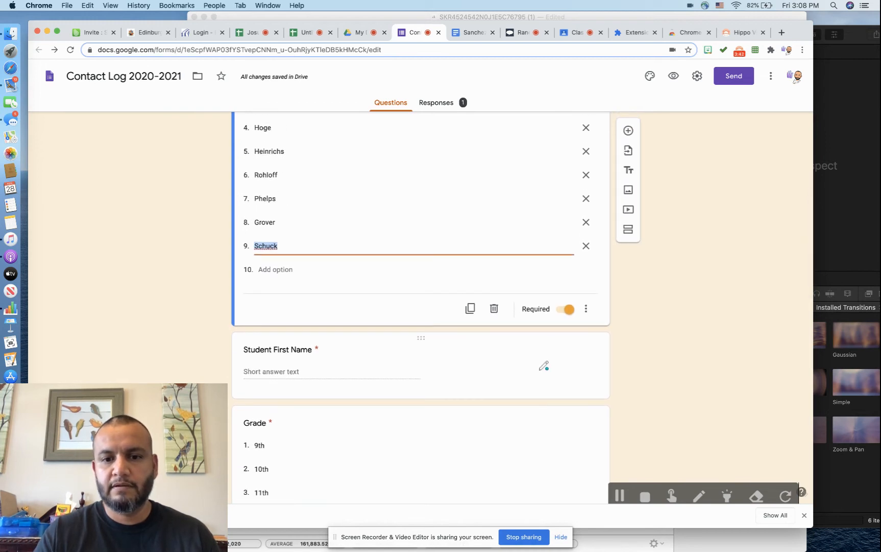
click(390, 369)
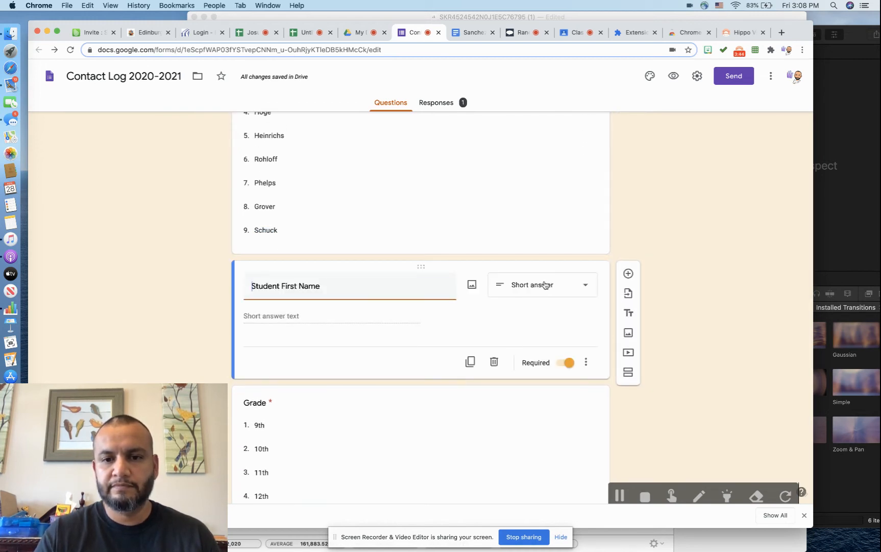
click(568, 289)
click(526, 310)
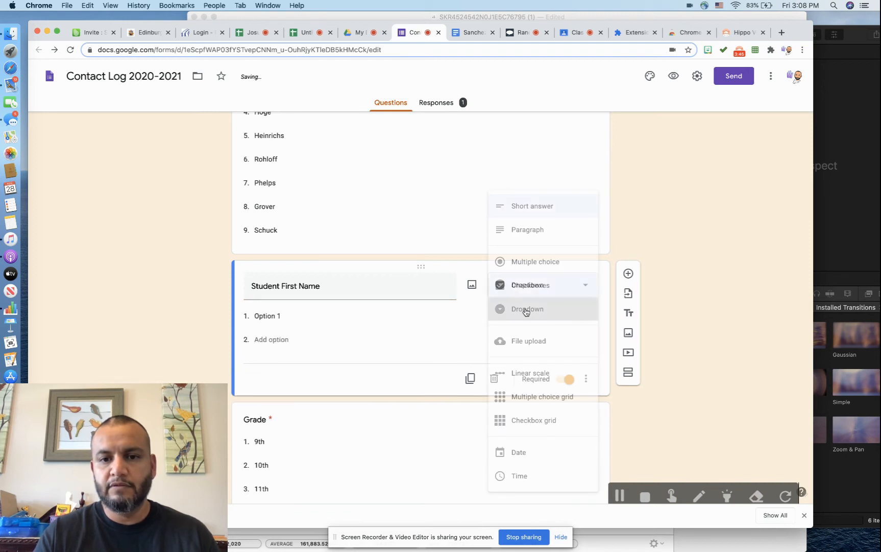
Copy the first names in A2:A10 of the untitled spreadsheet.
click(252, 32)
click(305, 32)
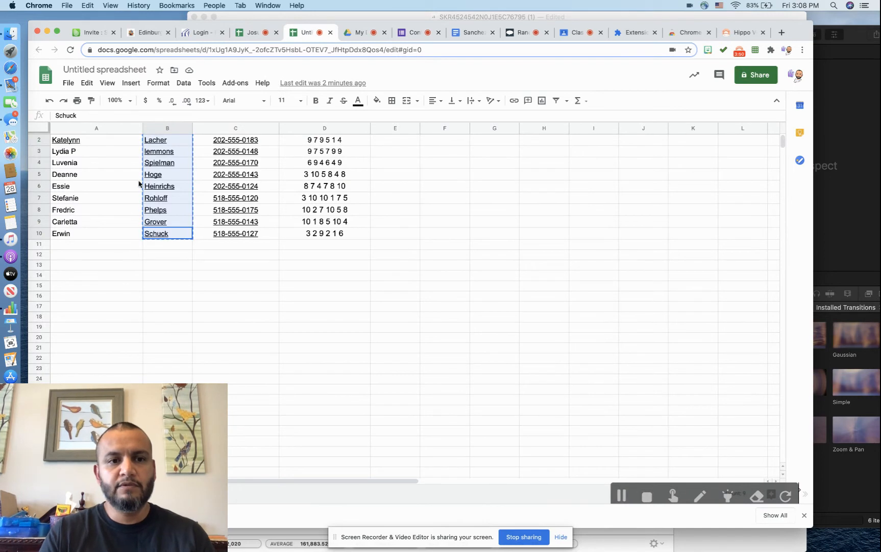
drag(80, 235, 75, 134)
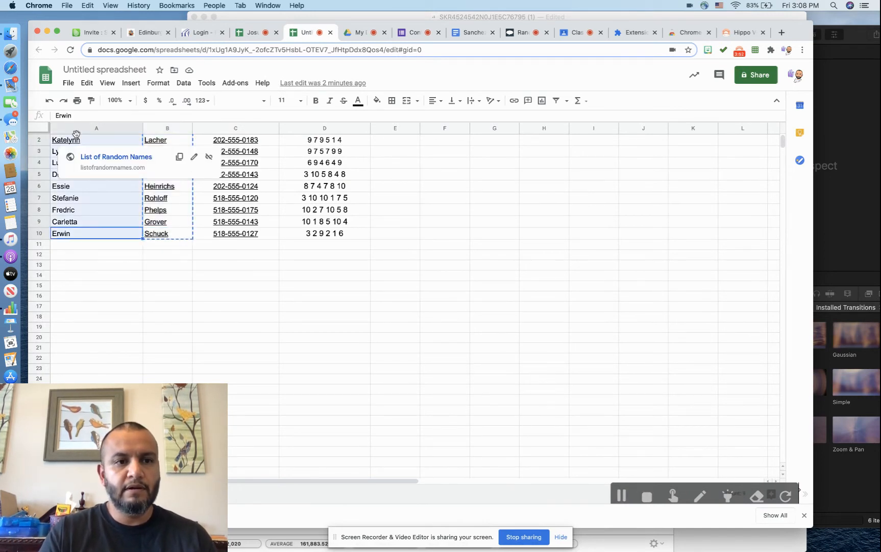
right_click(73, 148)
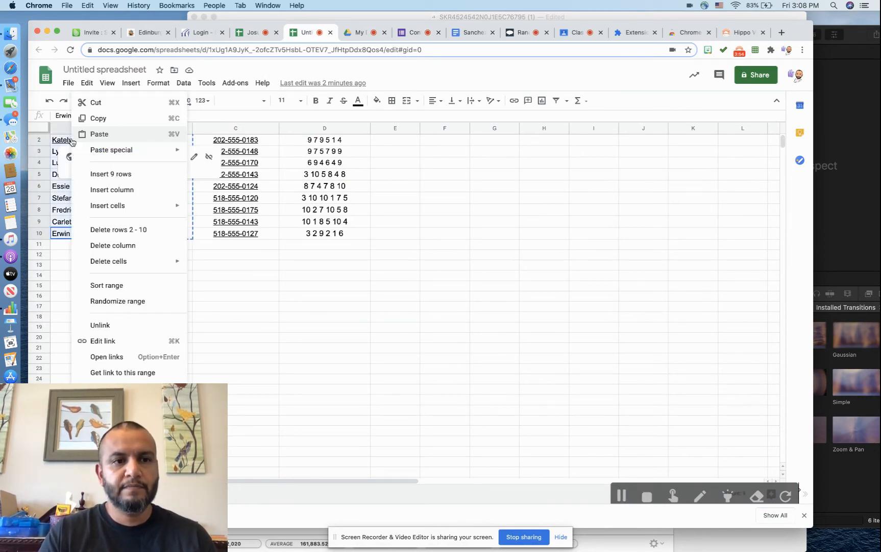
click(105, 123)
Return to the contact log form and replace the Student First Name dropdown's default option with the copied first names.
click(413, 32)
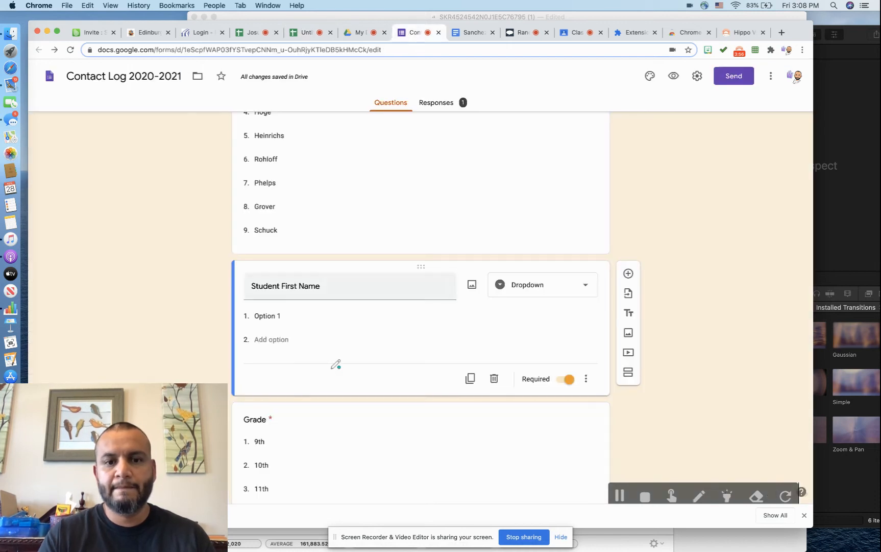
click(304, 313)
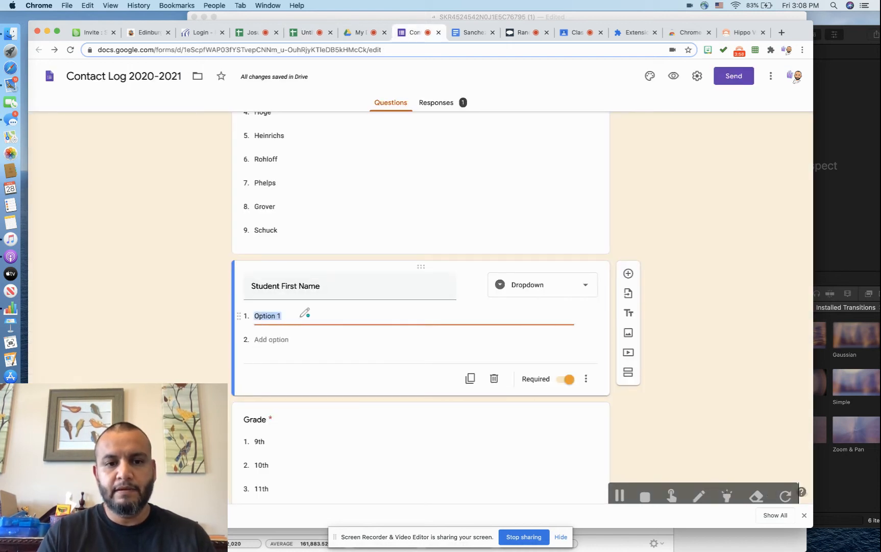
right_click(301, 309)
click(277, 317)
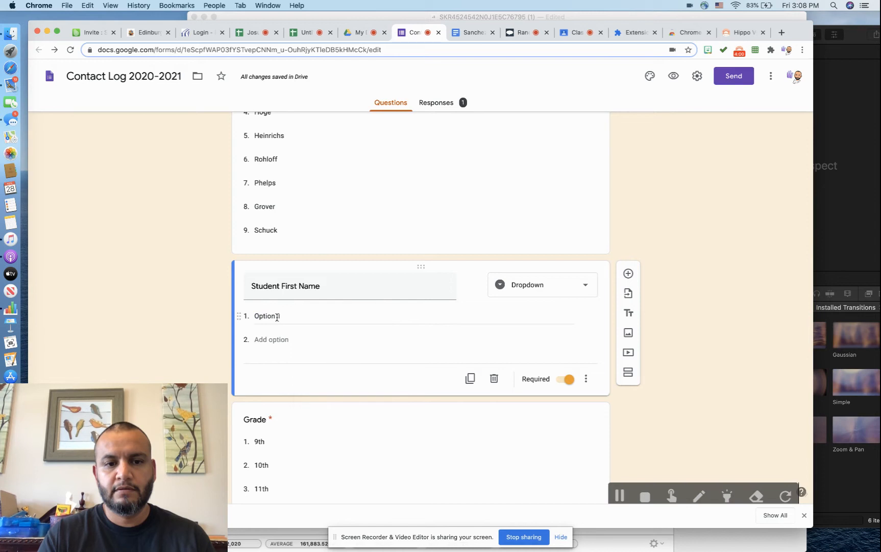
click(278, 317)
right_click(278, 319)
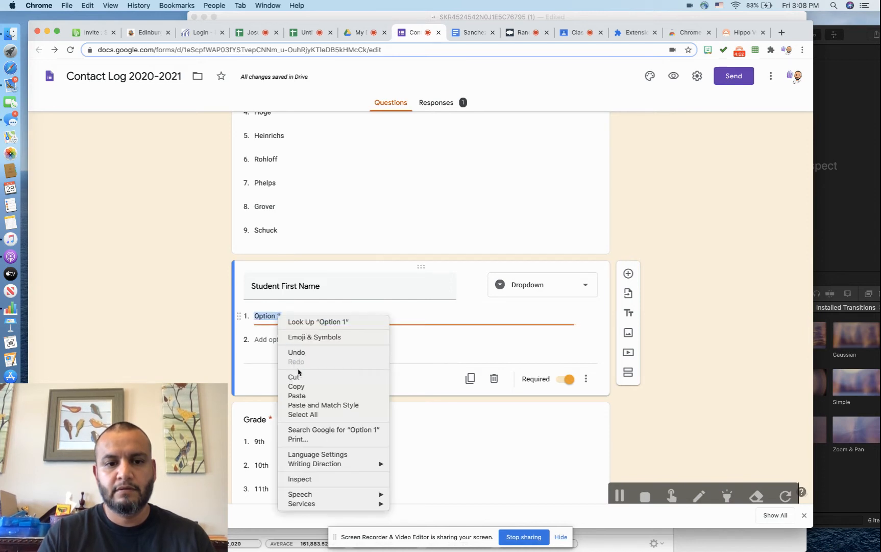
click(301, 395)
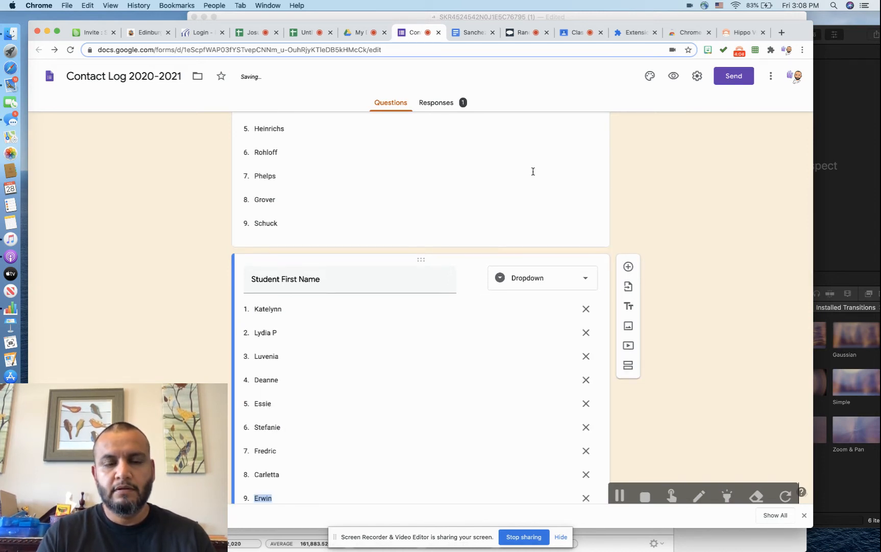
scroll(640, 178, up, 8)
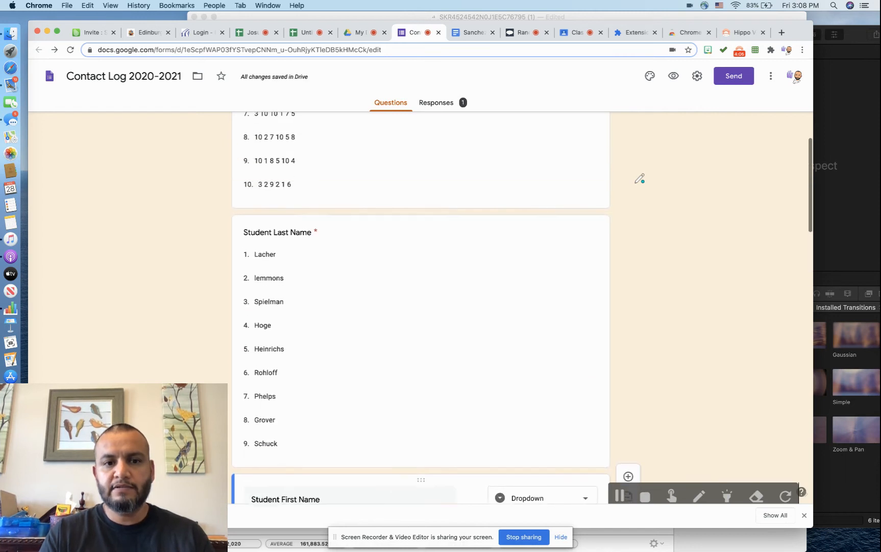
scroll(640, 178, up, 3)
scroll(640, 178, down, 15)
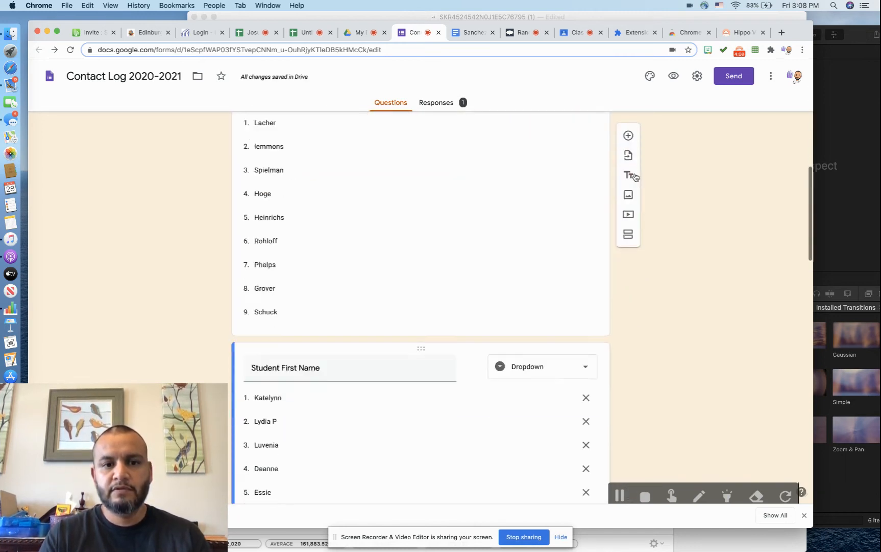
Remove every option except the first from the Student's Email dropdown question.
scroll(640, 178, down, 14)
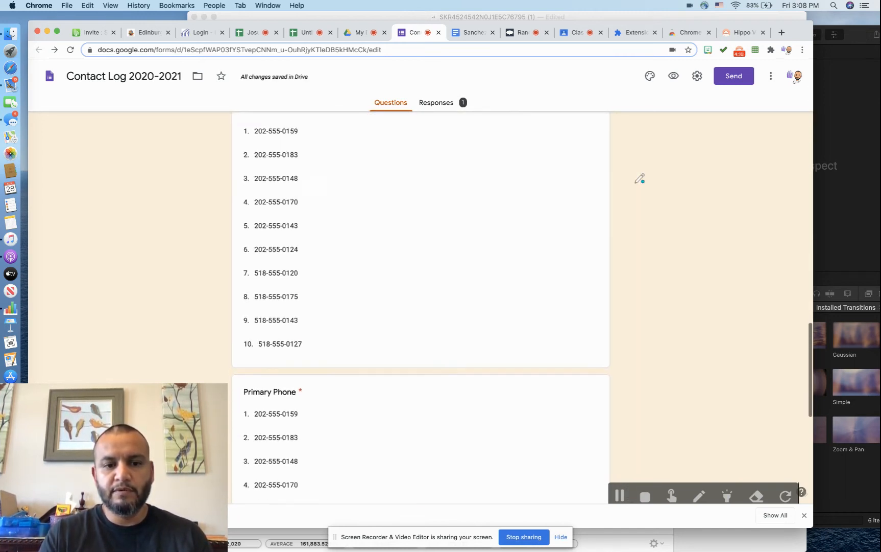
scroll(640, 179, down, 3)
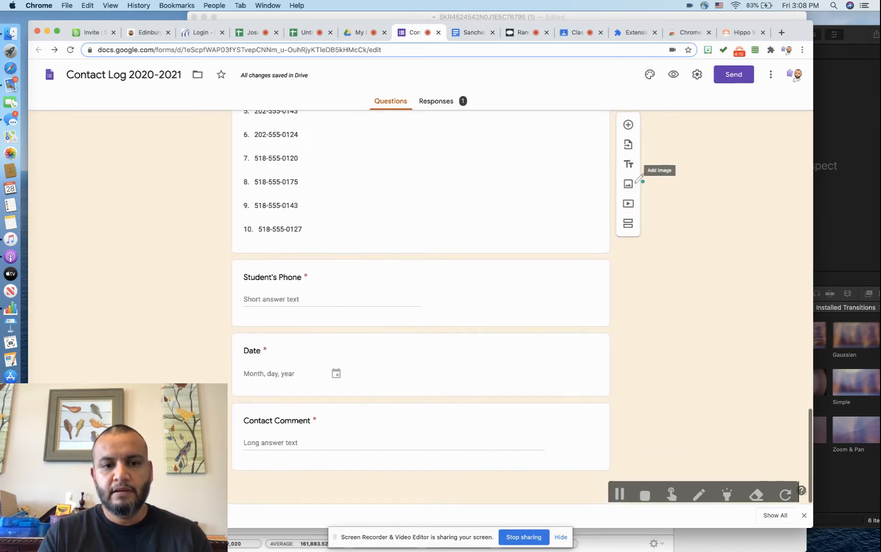
click(275, 297)
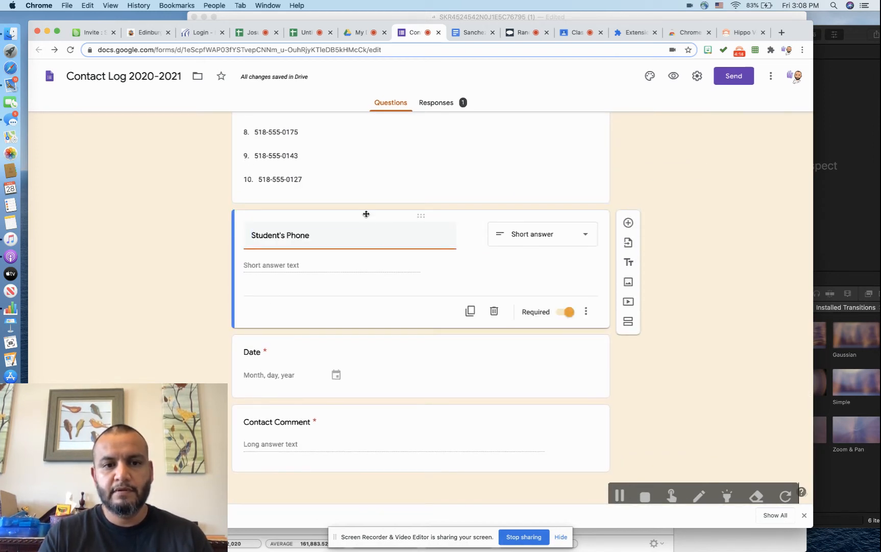
scroll(716, 174, up, 10)
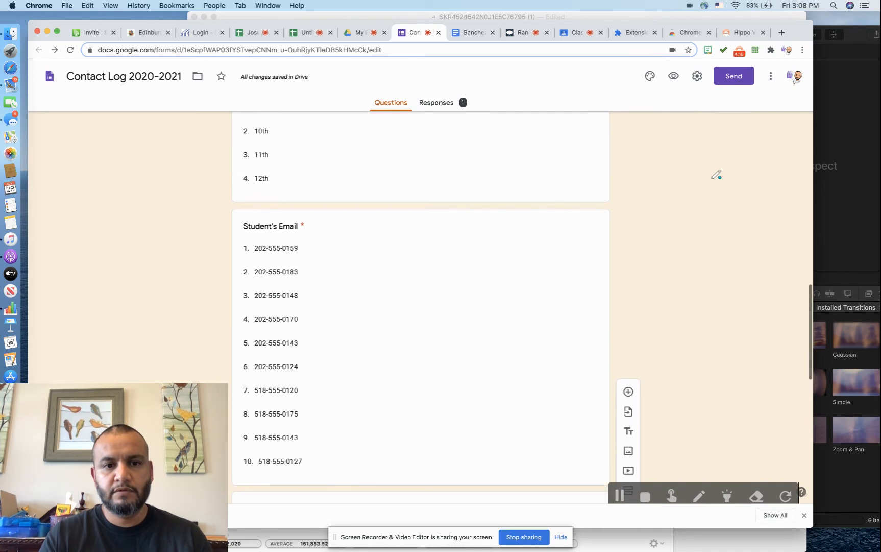
scroll(716, 174, down, 3)
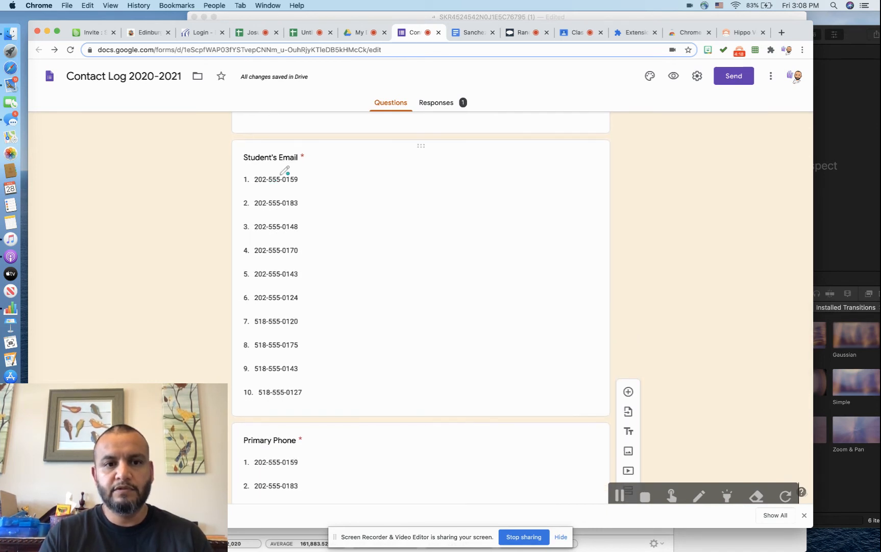
click(520, 199)
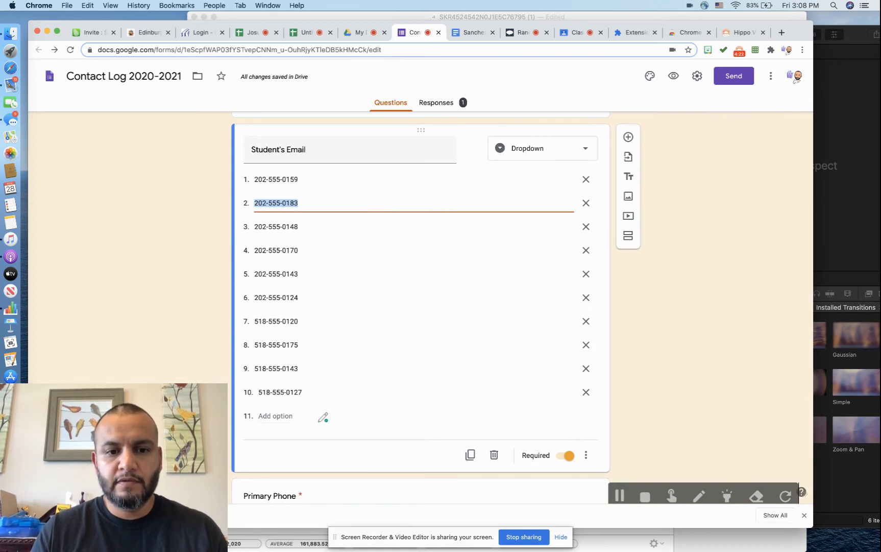
click(587, 392)
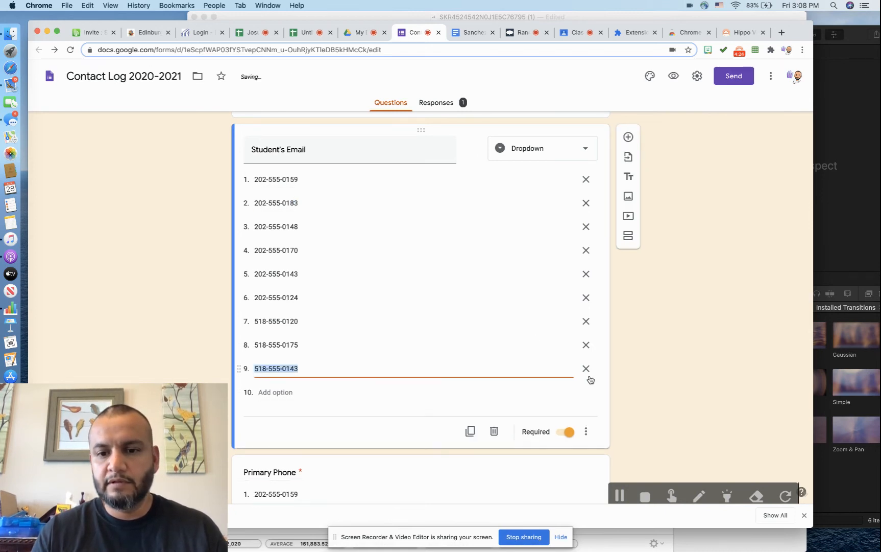
click(586, 368)
click(586, 345)
click(586, 322)
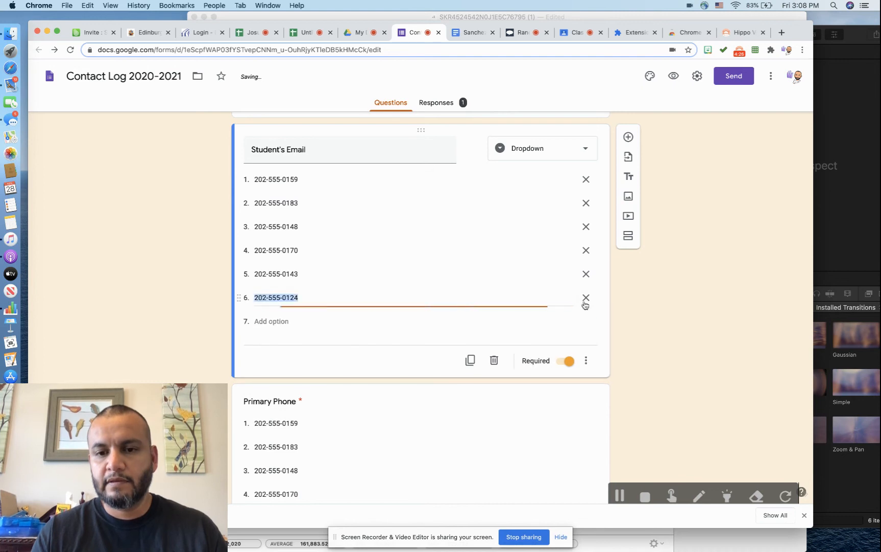
click(586, 299)
click(587, 275)
click(585, 251)
click(586, 227)
click(586, 203)
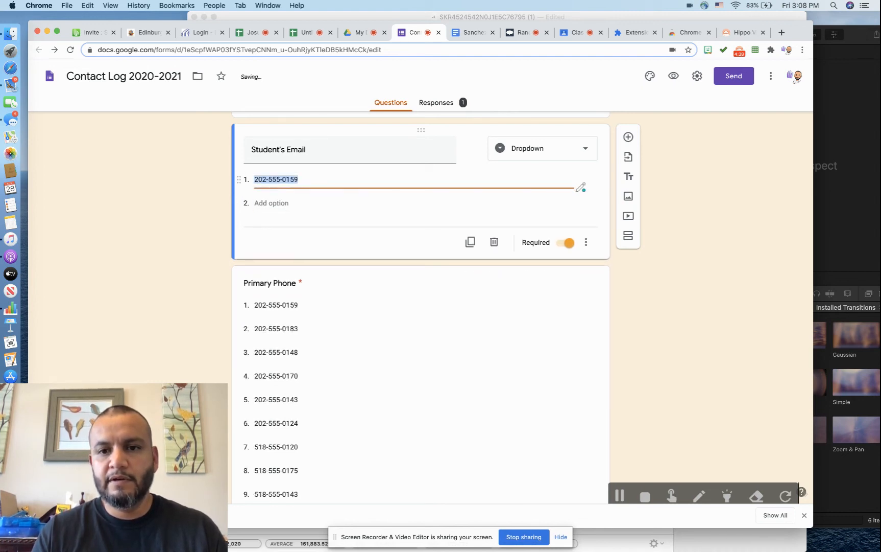
Clear the phone number from the remaining option of the Student's Email dropdown.
click(560, 176)
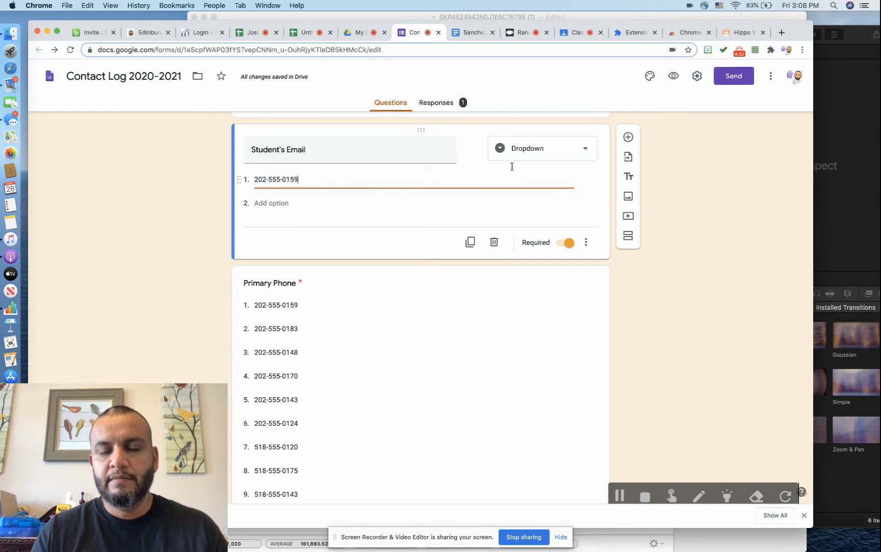
drag(310, 178, 229, 179)
key(BackSpace)
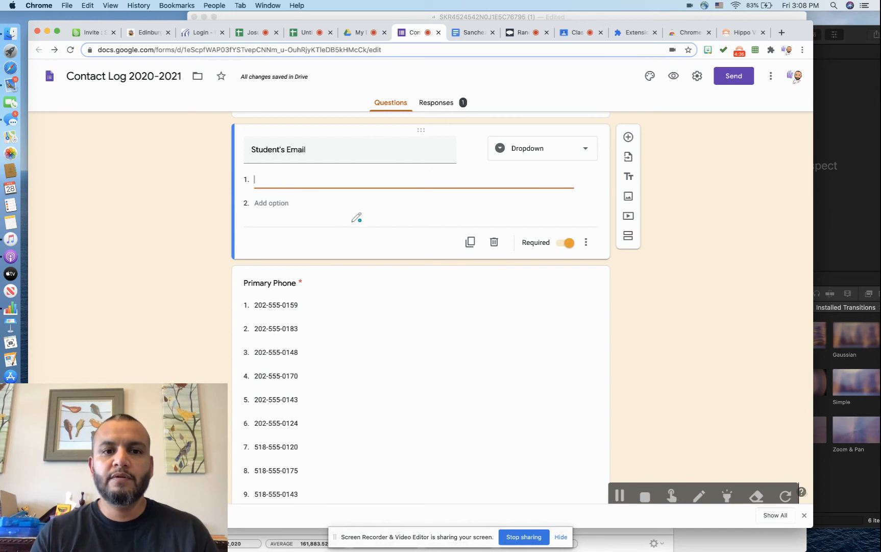
Check the untitled spreadsheet's data columns and return to the last questions of the contact log form.
click(305, 32)
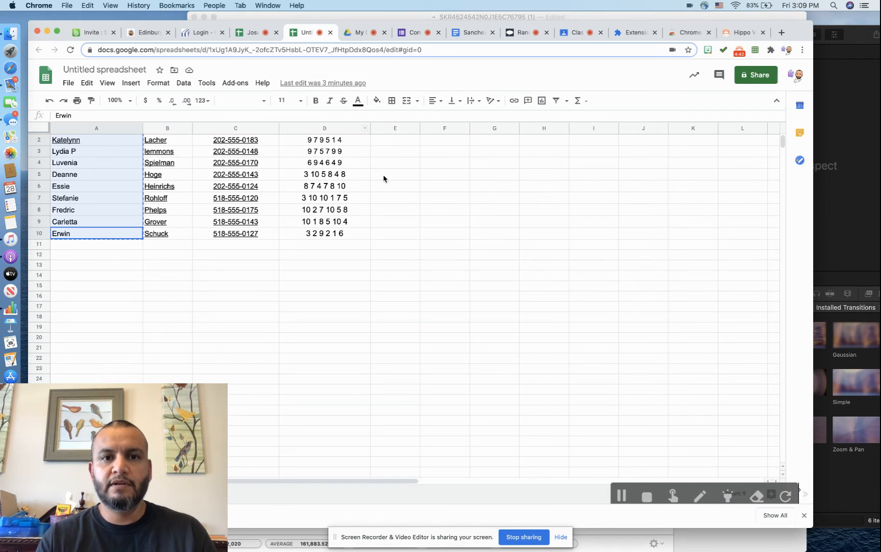
click(412, 32)
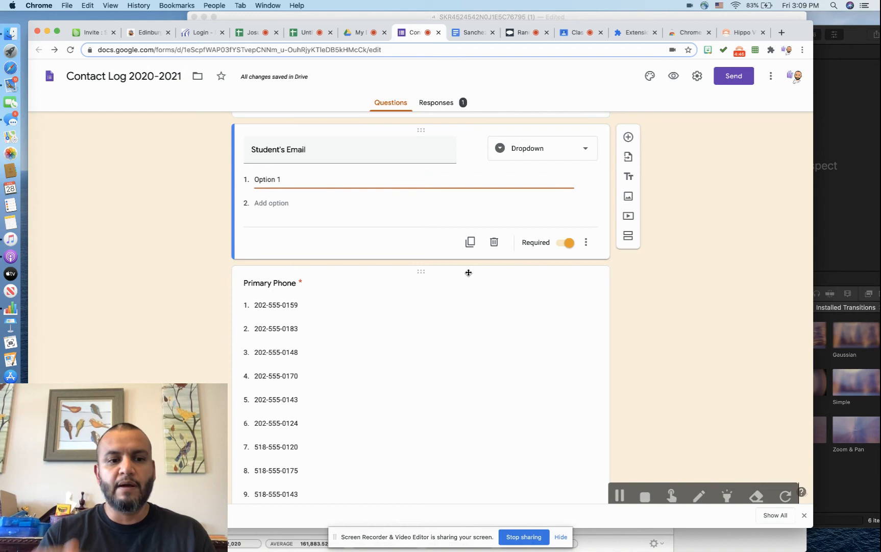
scroll(694, 350, down, 3)
scroll(694, 351, down, 5)
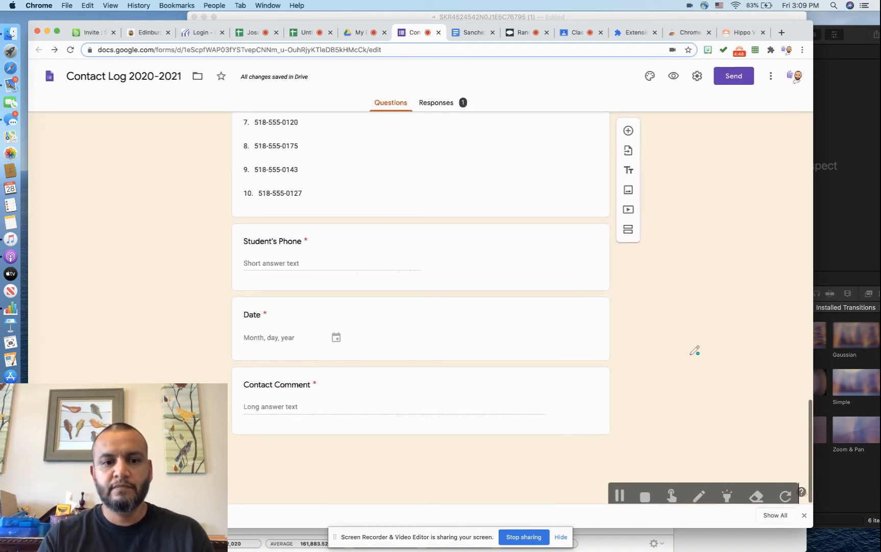
Preview the form and choose the first listed student ID and the first listed last name in their dropdowns.
click(674, 76)
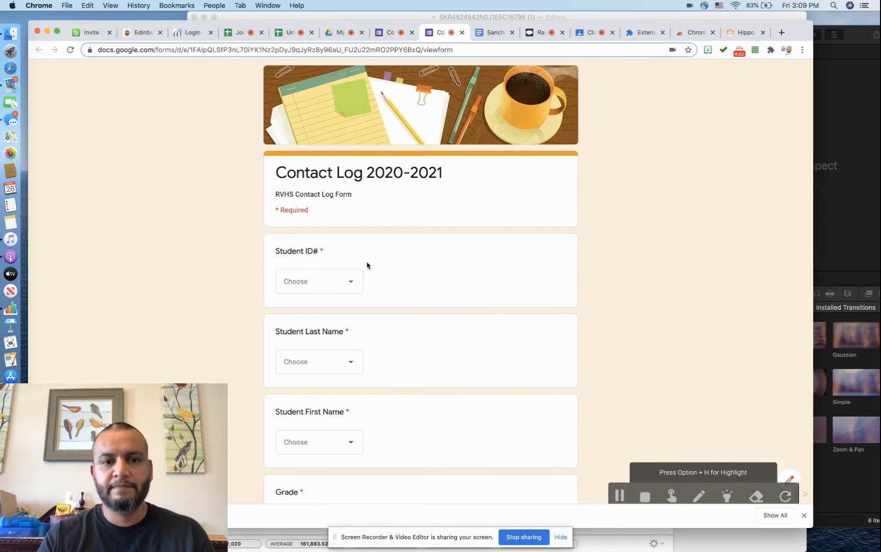
click(345, 283)
click(309, 270)
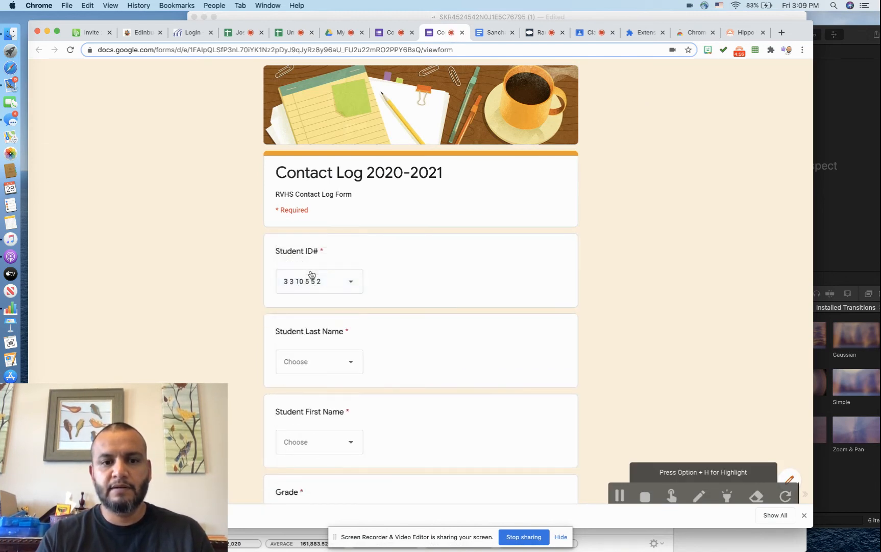
scroll(400, 321, down, 4)
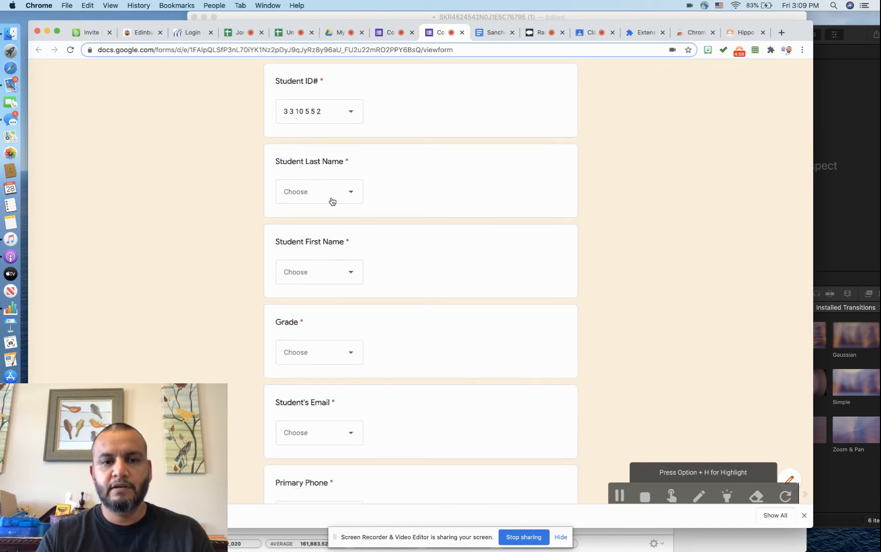
click(331, 200)
click(311, 223)
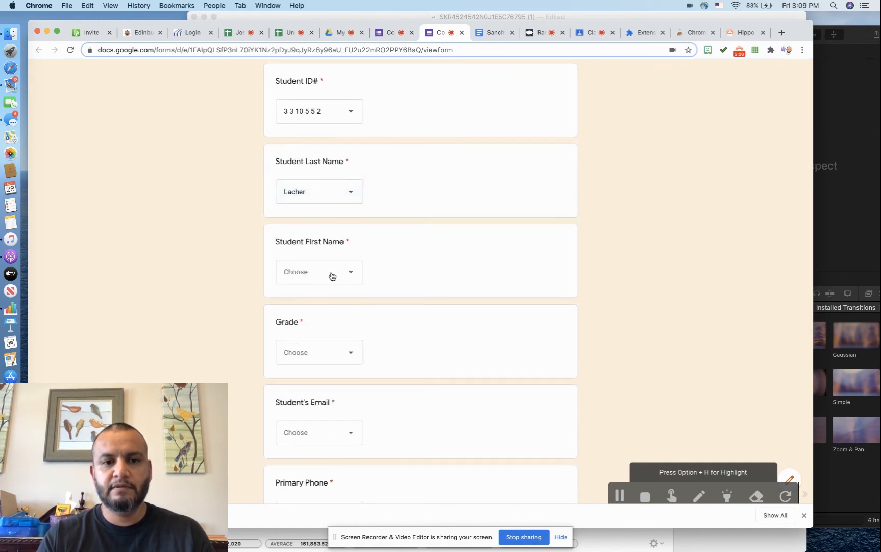
Choose the first listed student first name and set Grade to 10th in the previewed form.
click(332, 276)
click(320, 284)
scroll(357, 291, down, 2)
click(329, 288)
click(305, 342)
scroll(391, 360, down, 1)
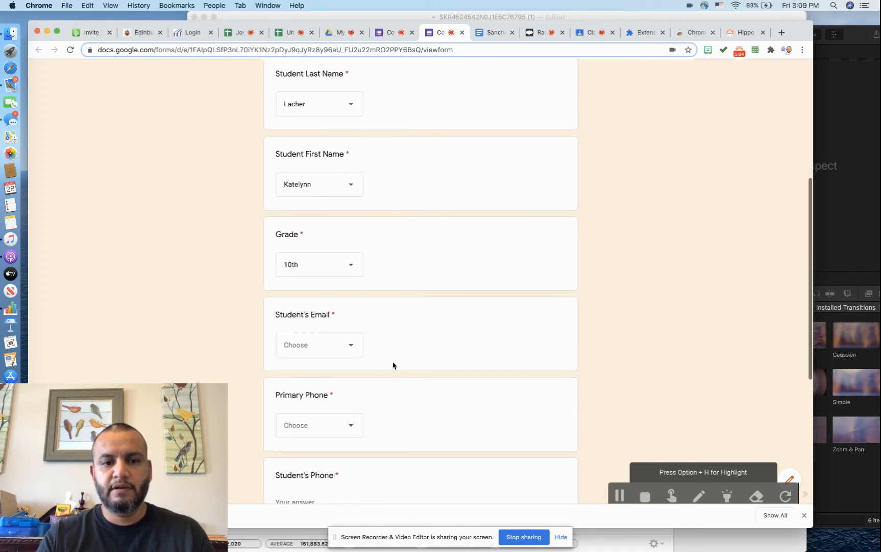
Check the Student's Email dropdown's options without choosing one, and select the sixth listed number for Primary Phone.
click(345, 352)
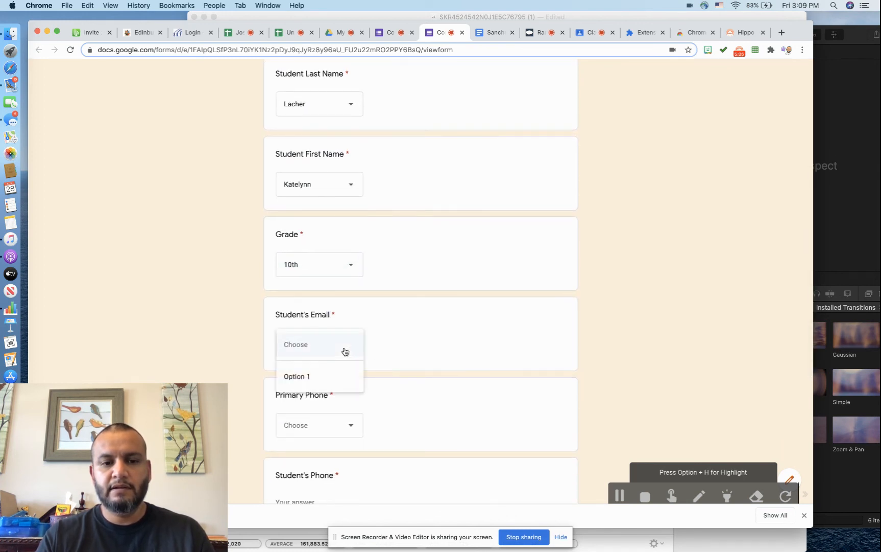
click(383, 347)
scroll(383, 346, down, 4)
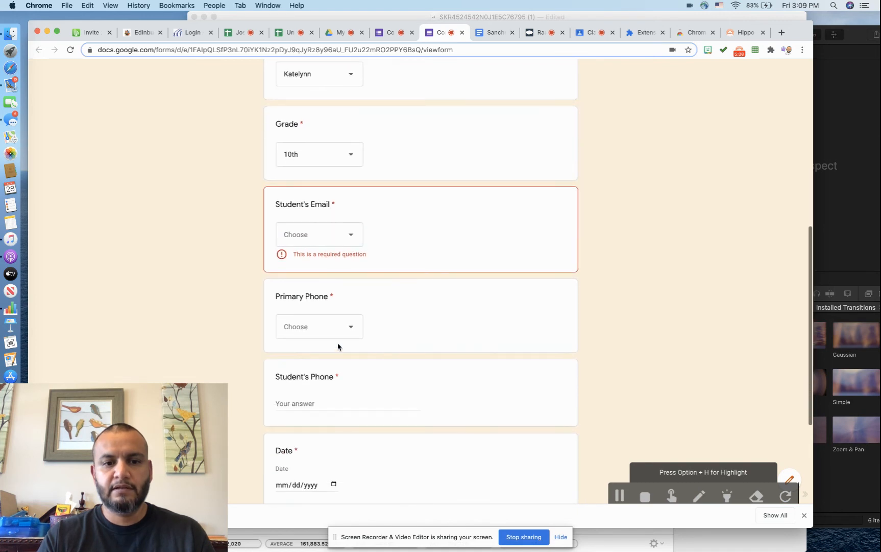
click(328, 330)
click(322, 379)
Enter the beginning of a phone number as the answer to Student's Phone.
scroll(397, 378, down, 4)
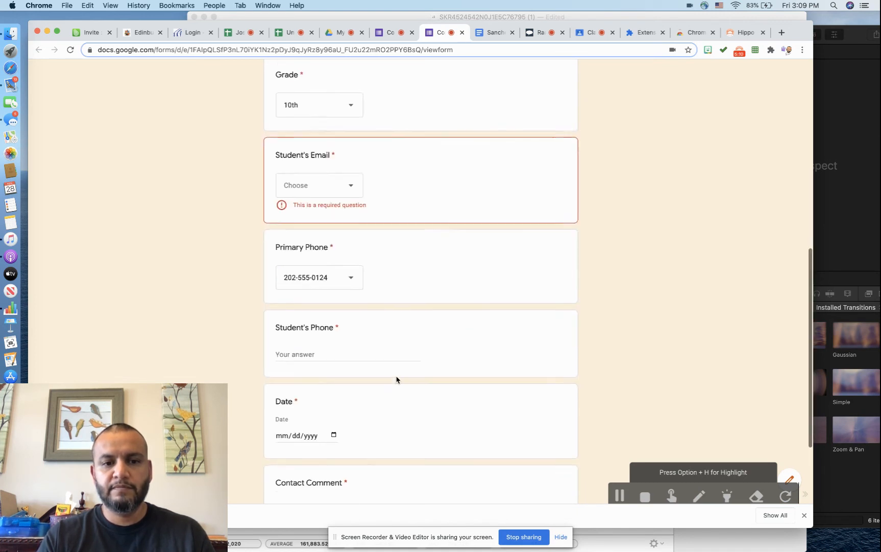
click(328, 292)
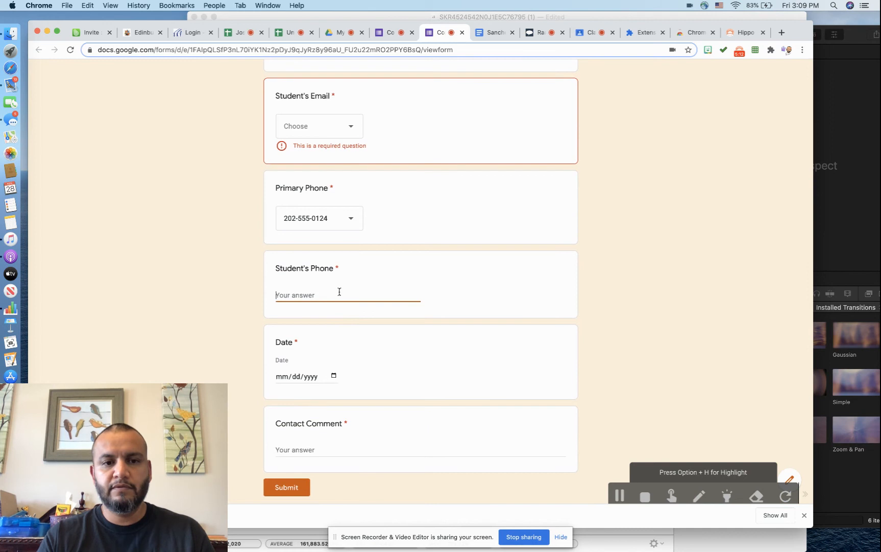
text(202-555-01)
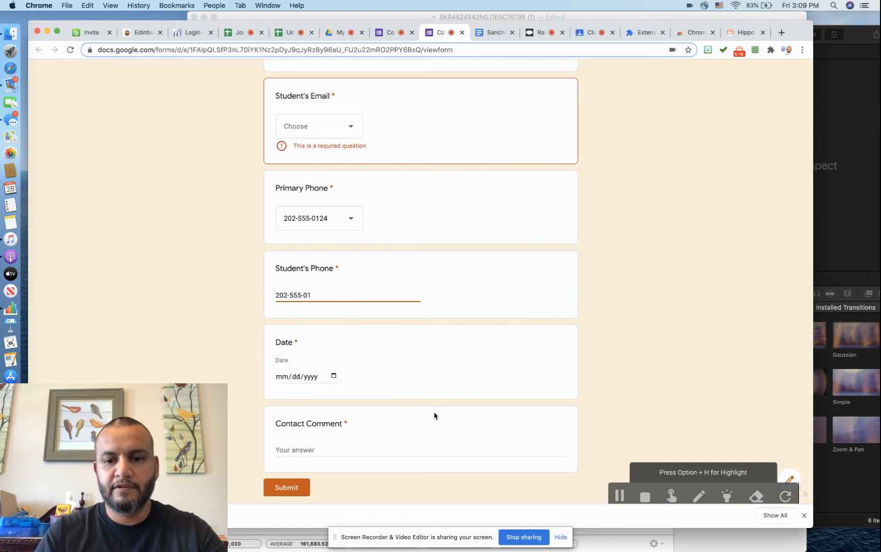
click(619, 494)
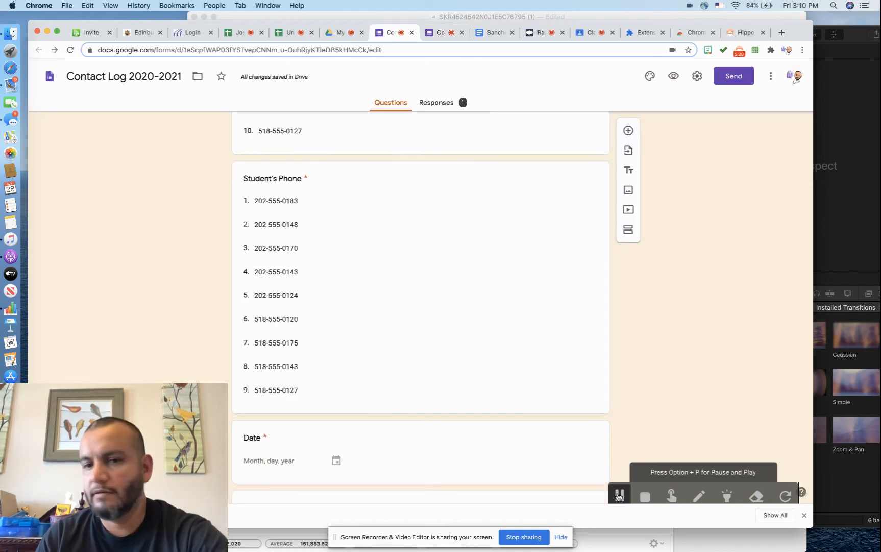
Look over the edited form's dropdown questions, preview the form again and choose the second listed student ID.
scroll(661, 355, down, 3)
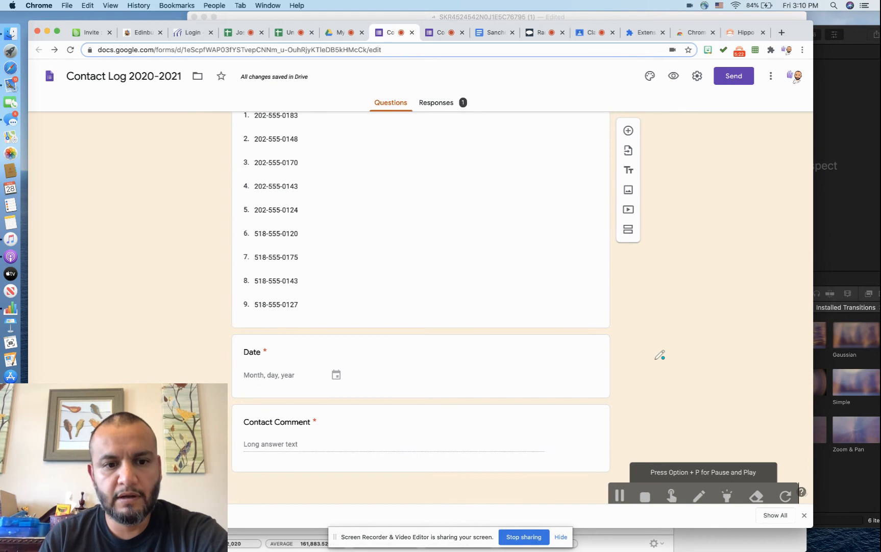
scroll(660, 354, up, 15)
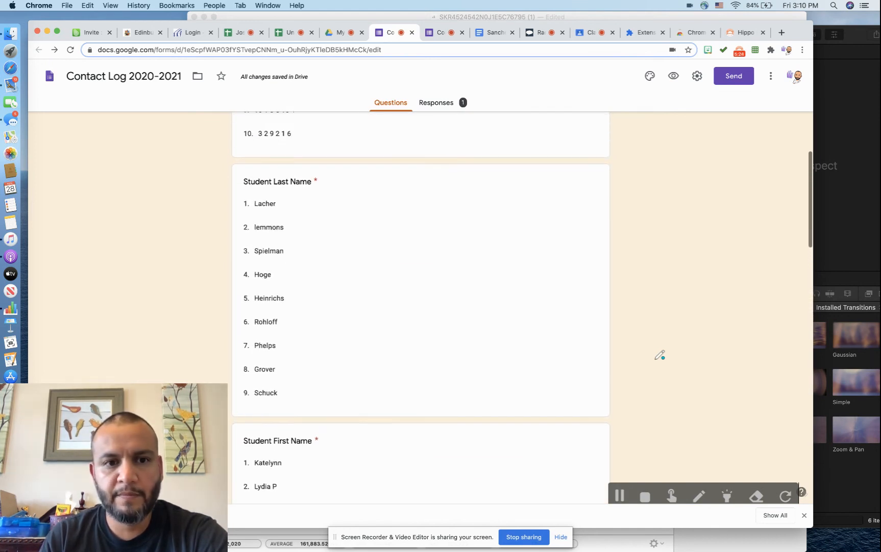
click(675, 76)
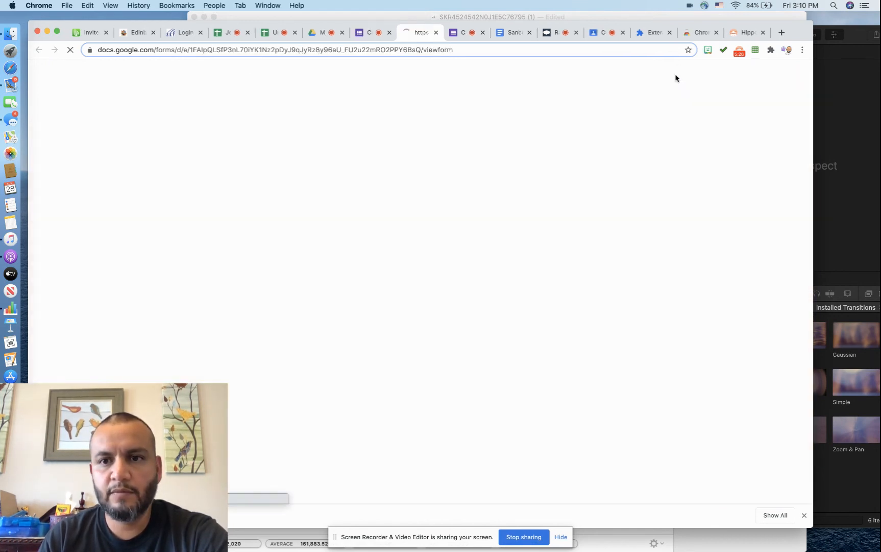
click(330, 293)
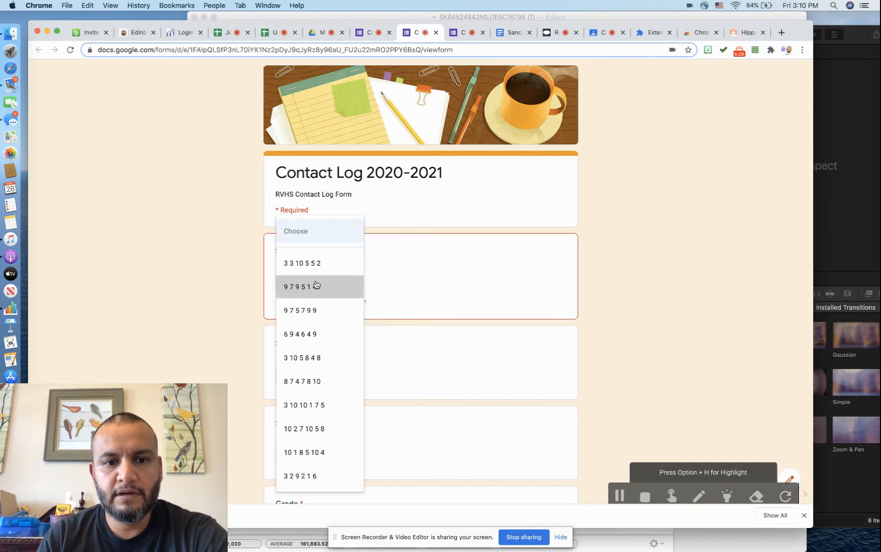
click(327, 285)
Choose the third listed student last name and the fifth listed student first name in the new preview.
scroll(375, 320, down, 2)
click(332, 292)
click(321, 330)
scroll(319, 327, down, 2)
click(318, 302)
click(325, 384)
Set Grade to 10th and fill in Student's Email with the placeholder text "sidfosdijf".
scroll(387, 392, down, 1)
click(345, 342)
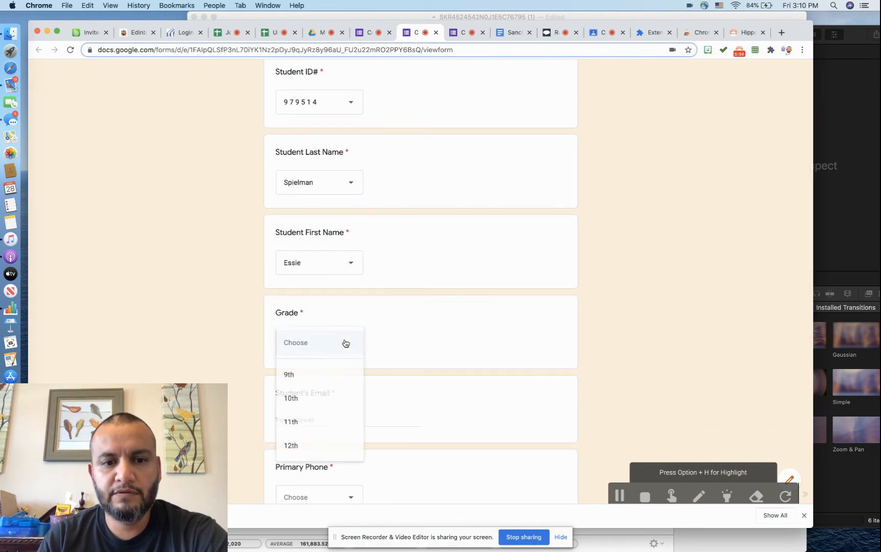
click(323, 399)
scroll(387, 393, down, 3)
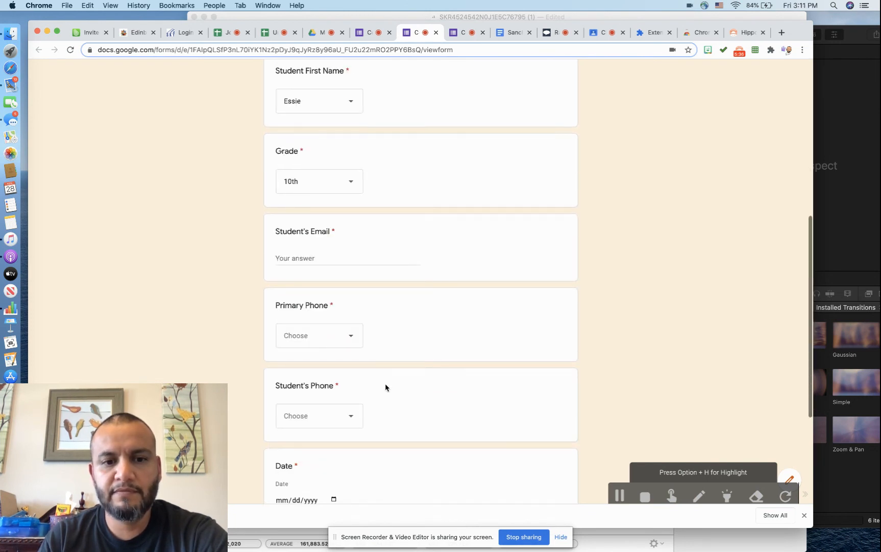
click(323, 259)
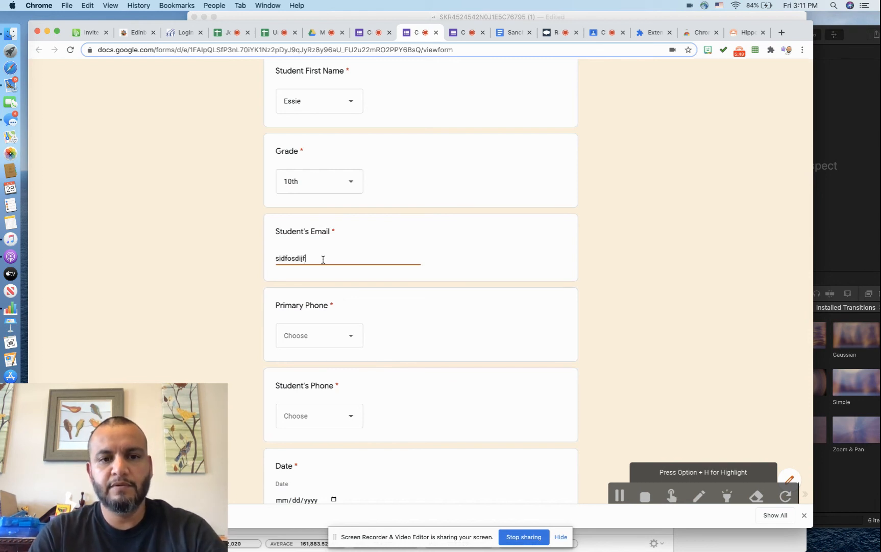
Choose the fourth listed number for Primary Phone and the third listed number for Student's Phone.
click(327, 334)
click(325, 339)
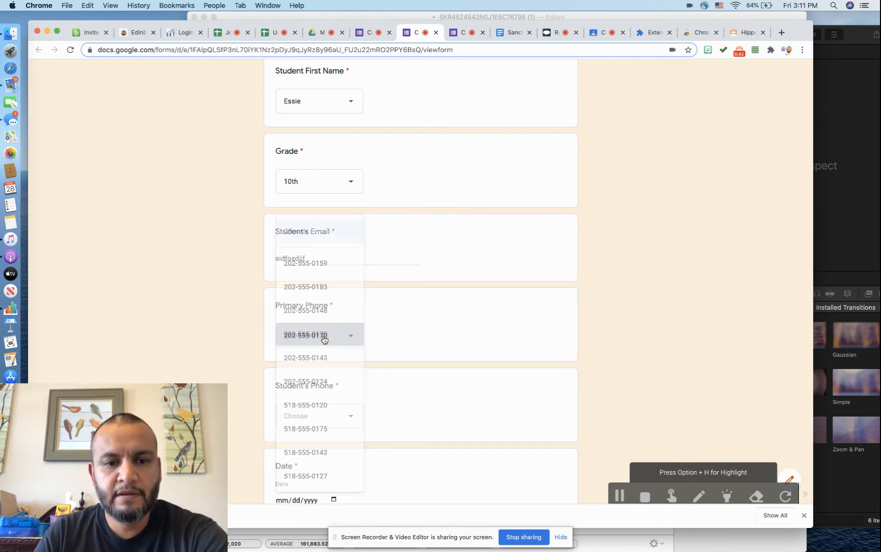
scroll(389, 378, down, 2)
click(341, 314)
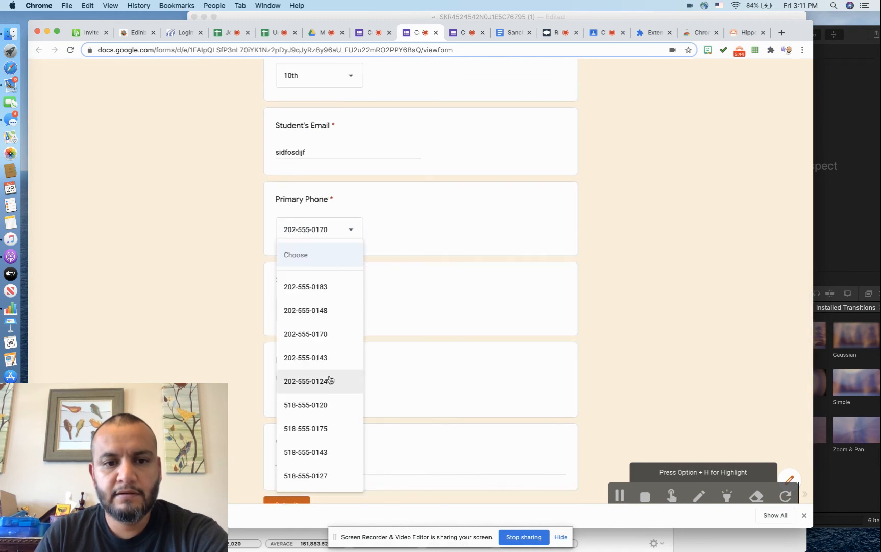
click(327, 334)
scroll(435, 373, down, 1)
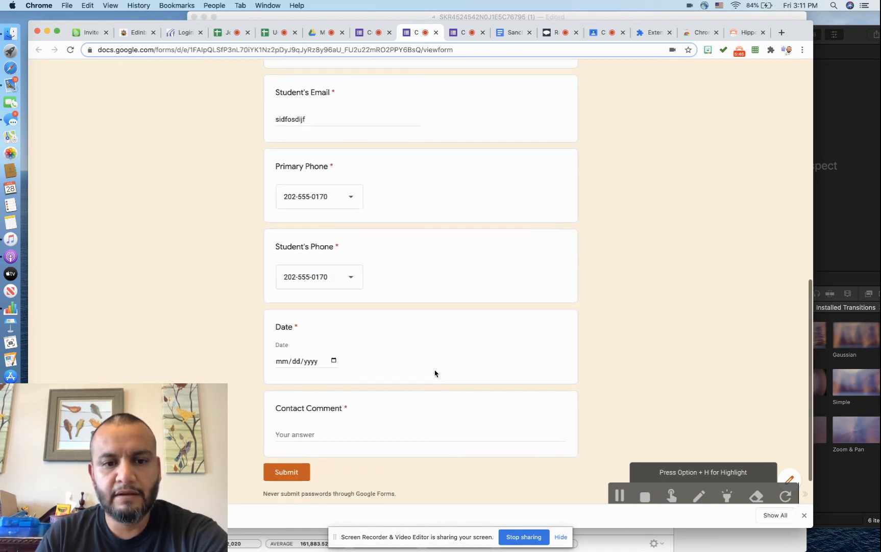
Set the form's Date answer to 09/03/2020.
click(317, 364)
click(333, 361)
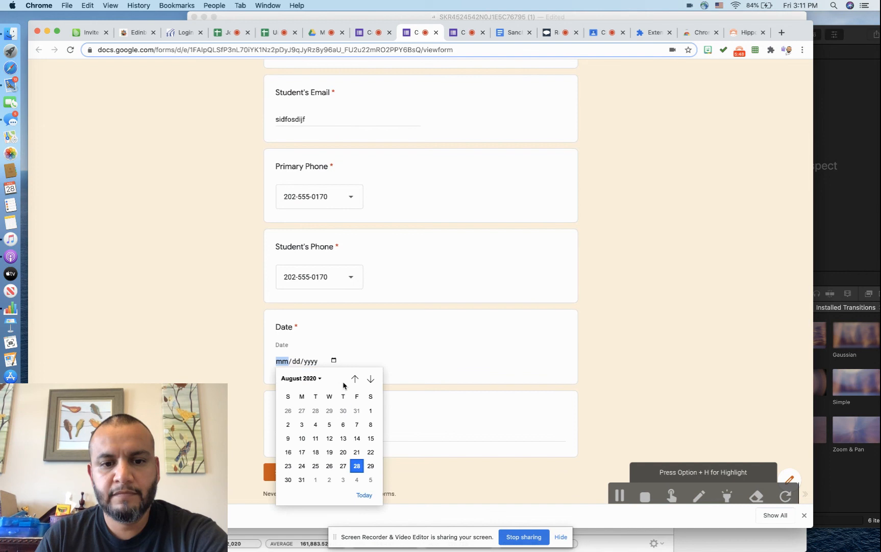
click(345, 480)
Enter "Great Student." as the Contact Comment and submit the form response.
scroll(358, 401, down, 2)
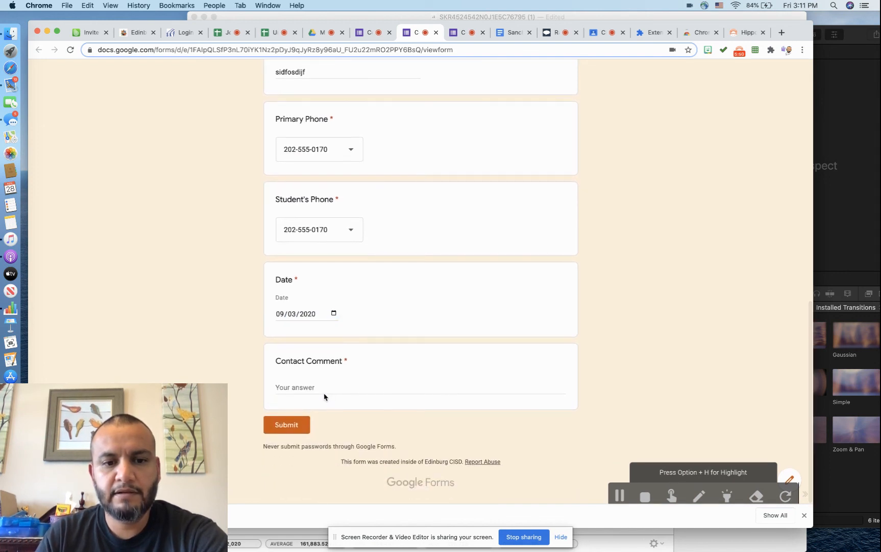
click(324, 387)
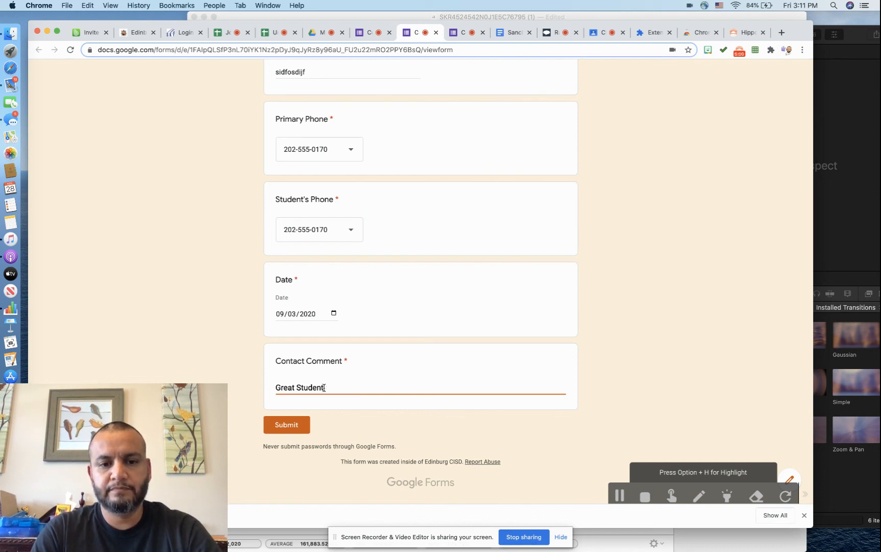
text(and mom w)
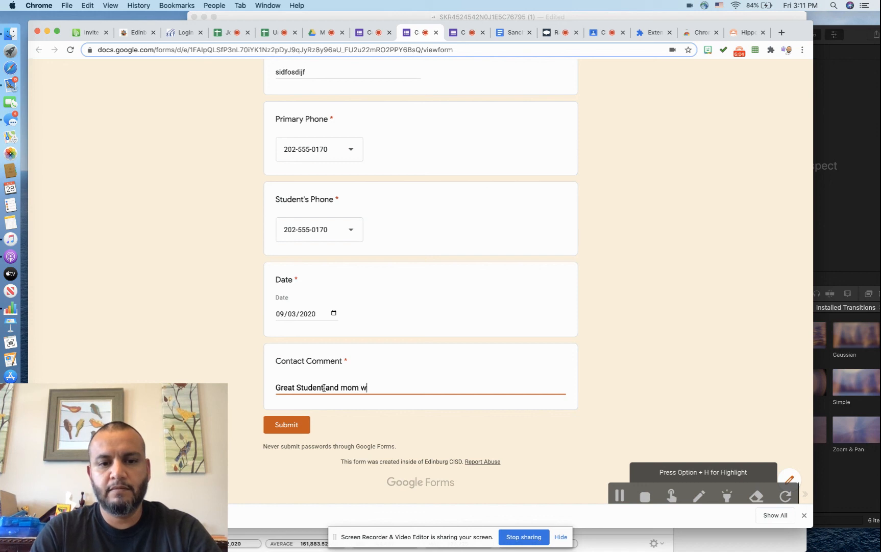
key(BackSpace)
key(BackSpace)
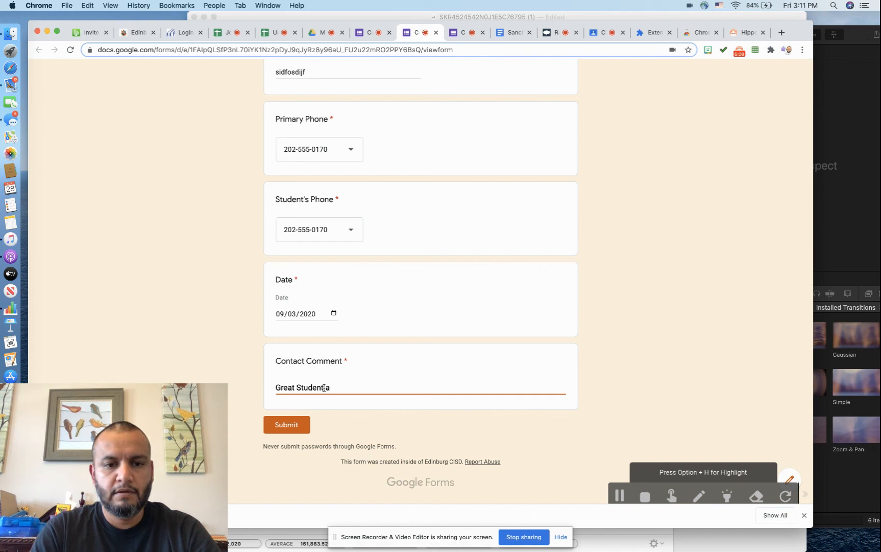
click(294, 430)
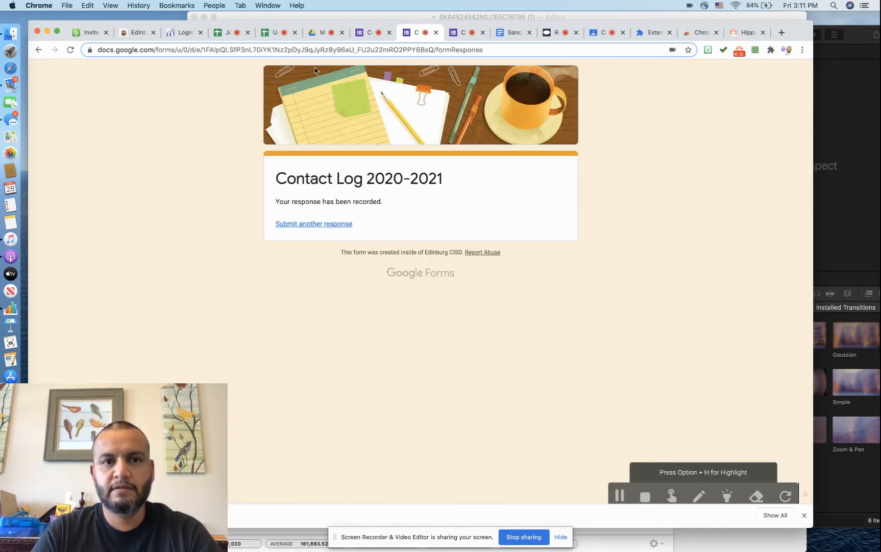
Return to the Contact Log 2020-2021 form editor and open its responses in the linked spreadsheet.
click(225, 32)
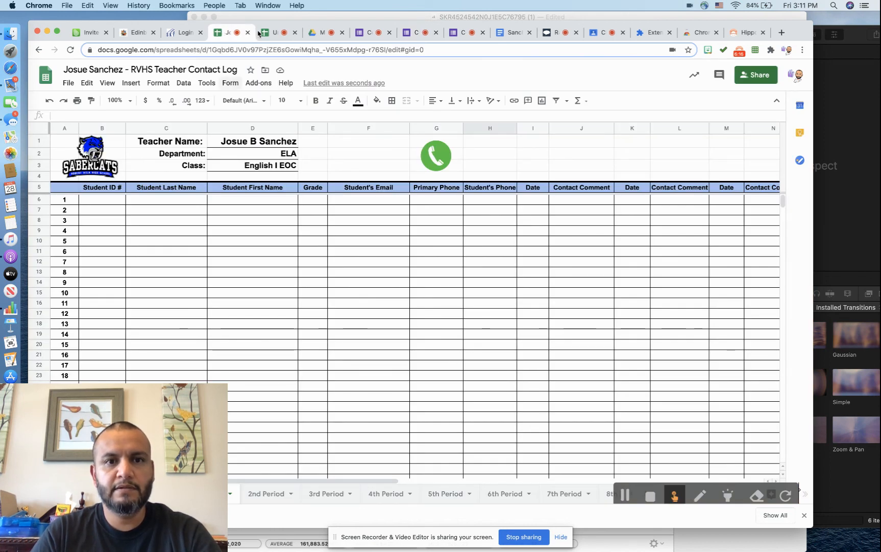
click(388, 32)
click(413, 32)
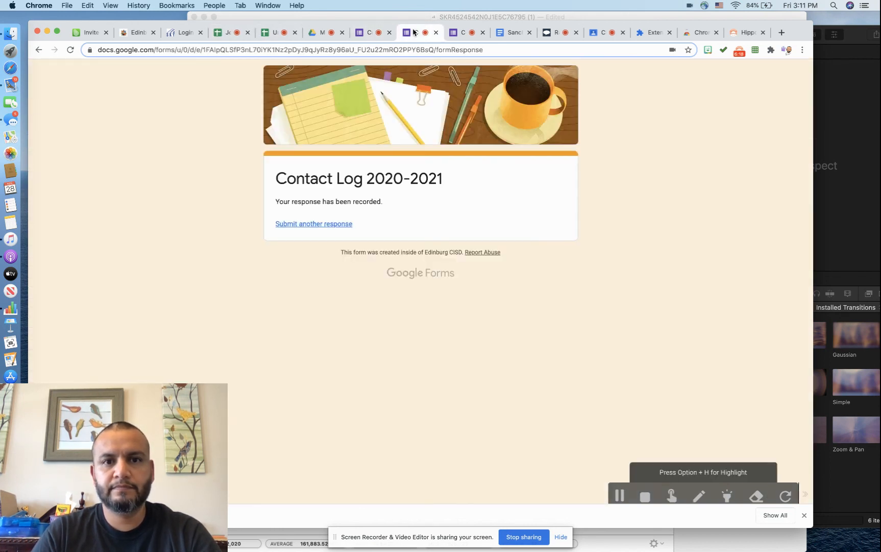
click(372, 36)
click(434, 103)
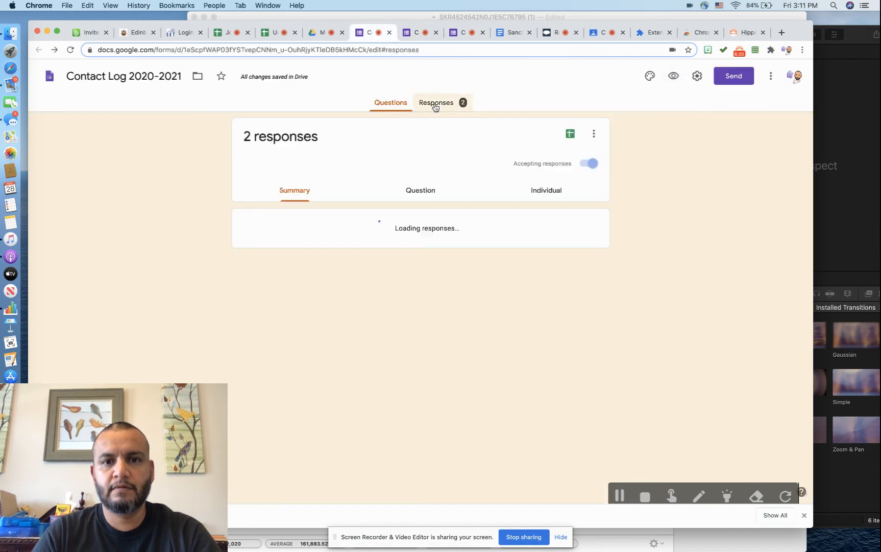
click(570, 133)
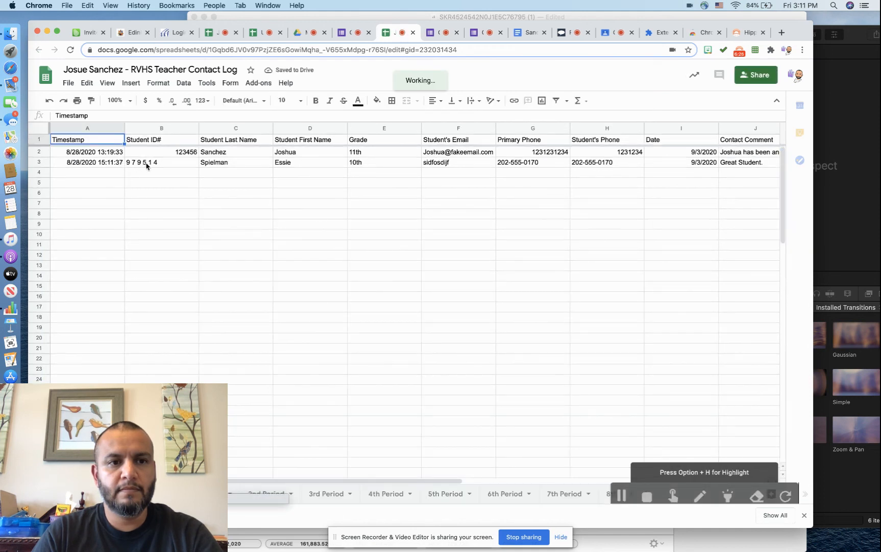
Copy the newly submitted response in row 3, from Student ID# through Contact Comment.
click(149, 165)
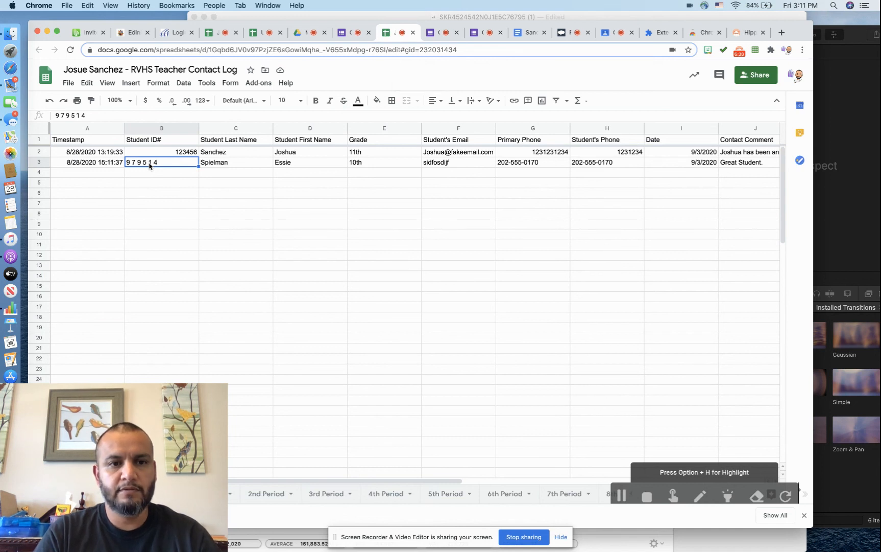
drag(761, 167, 762, 166)
right_click(761, 166)
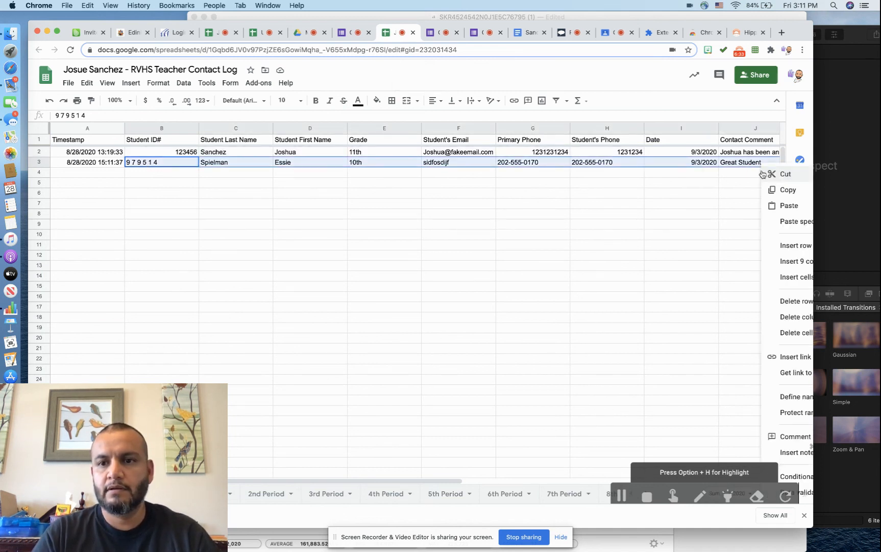
click(791, 191)
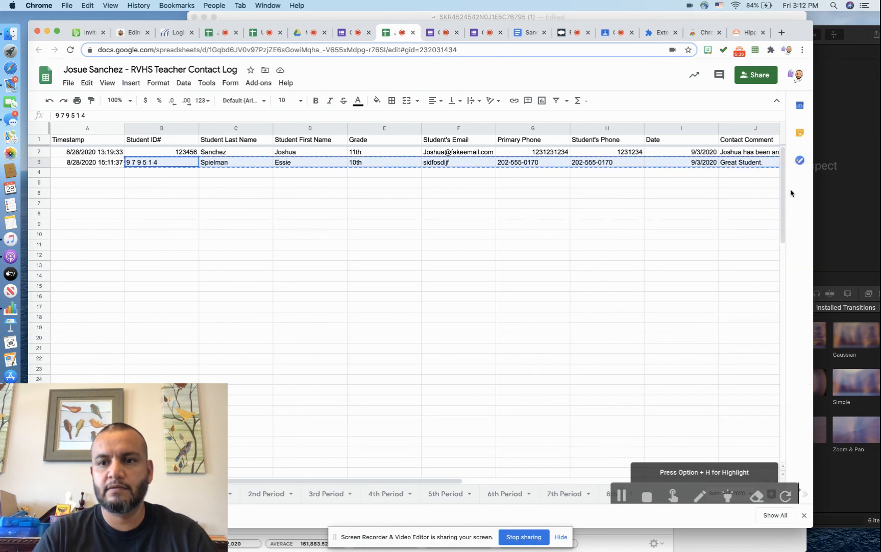
Paste the copied response into the first student row of the 2nd Period sheet, starting at cell B6.
click(249, 494)
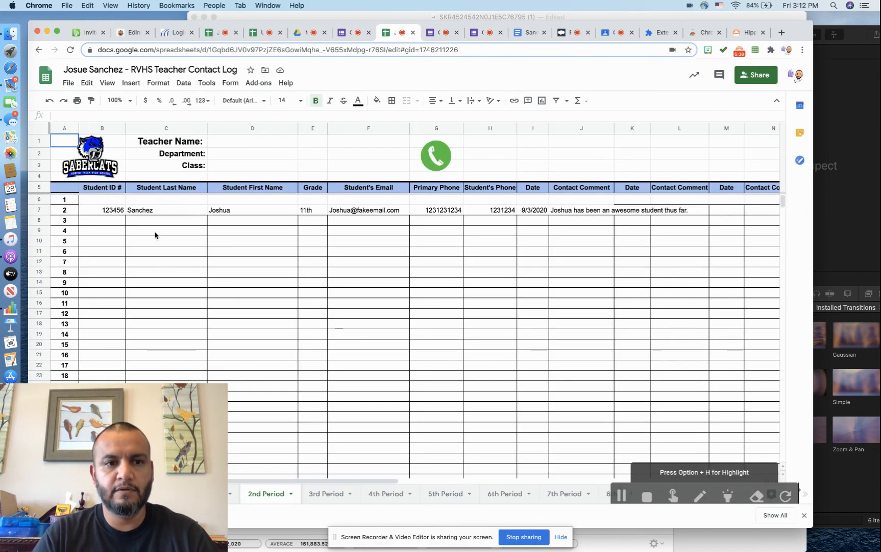
click(99, 222)
click(101, 199)
right_click(101, 200)
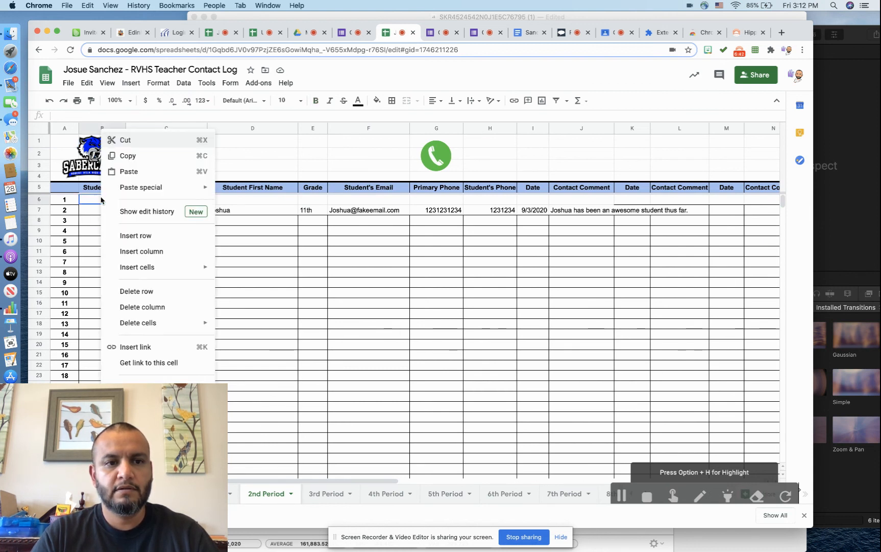
click(115, 172)
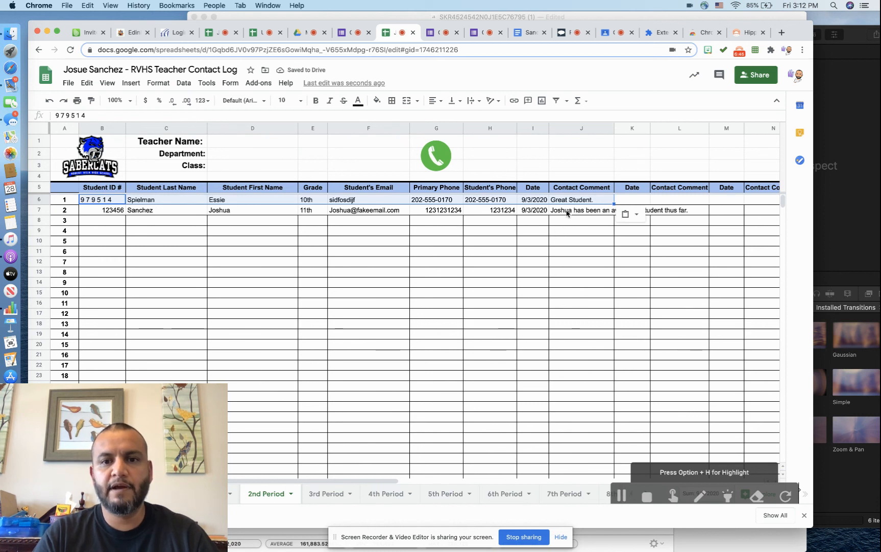
click(214, 232)
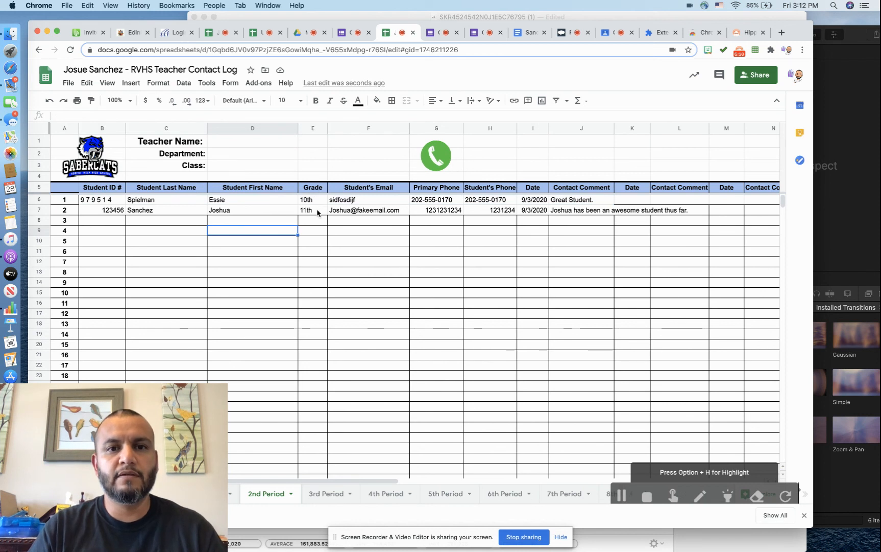